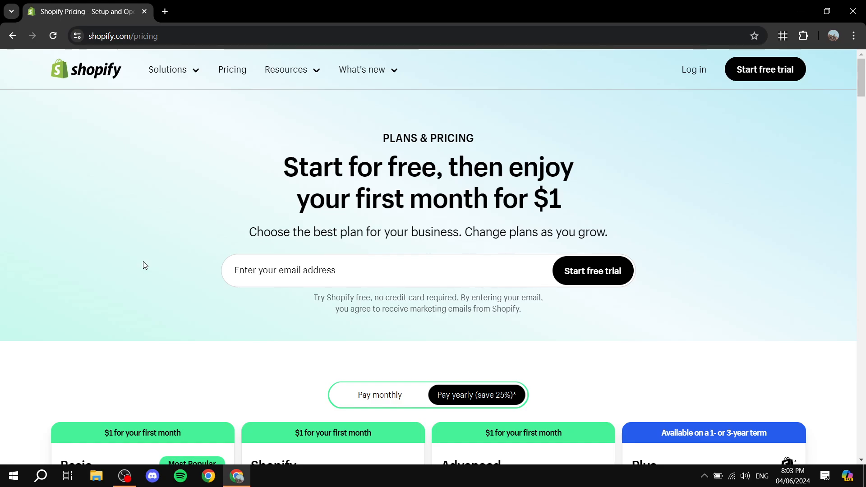
# - Compare the yearly prices, card rates and standout features of the Basic, Shopify, Advanced and Plus plans
pyautogui.scroll(-3, 145, 238)
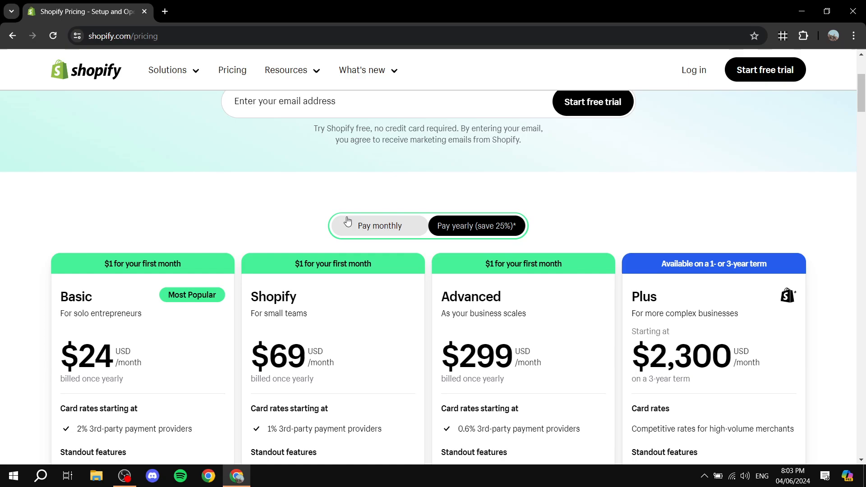
pyautogui.scroll(-1, 223, 212)
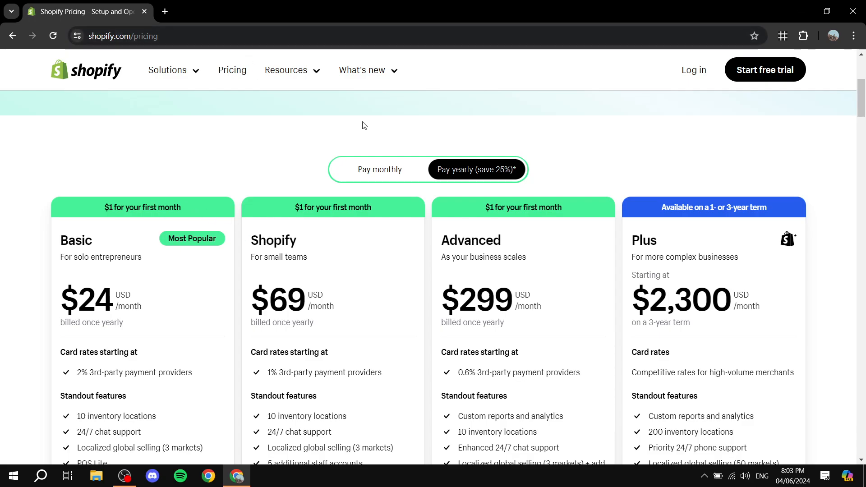
pyautogui.scroll(-1, 278, 145)
pyautogui.scroll(-3, 278, 145)
pyautogui.scroll(2, 244, 234)
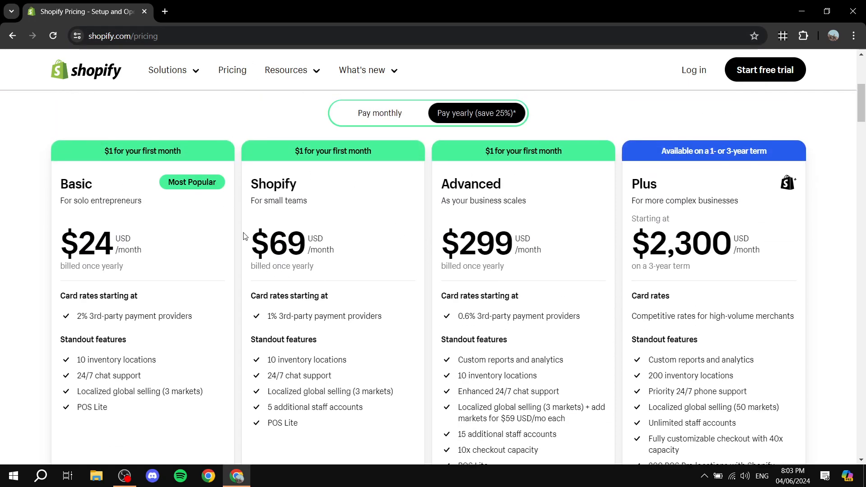
pyautogui.scroll(-1, 329, 214)
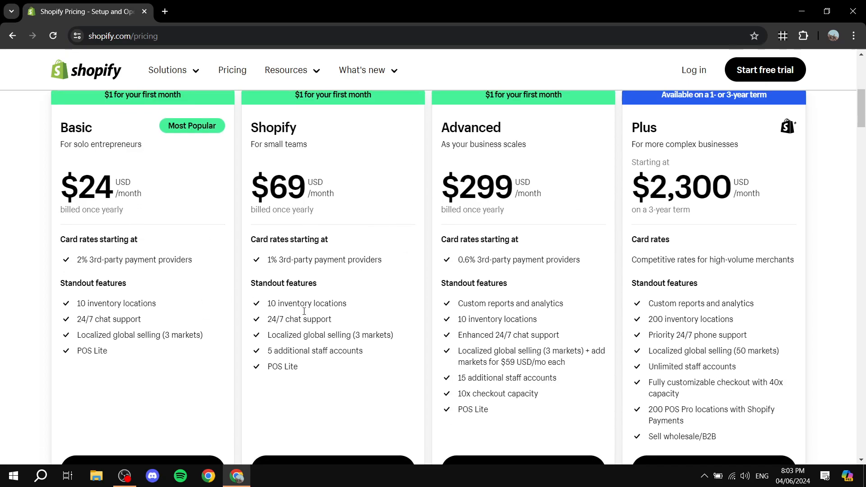
pyautogui.scroll(-1, 263, 365)
pyautogui.scroll(2, 376, 449)
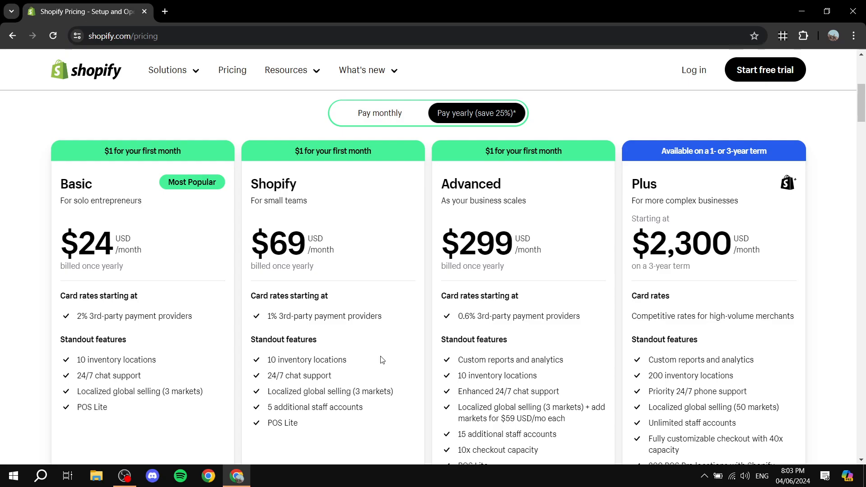
pyautogui.scroll(-5, 340, 219)
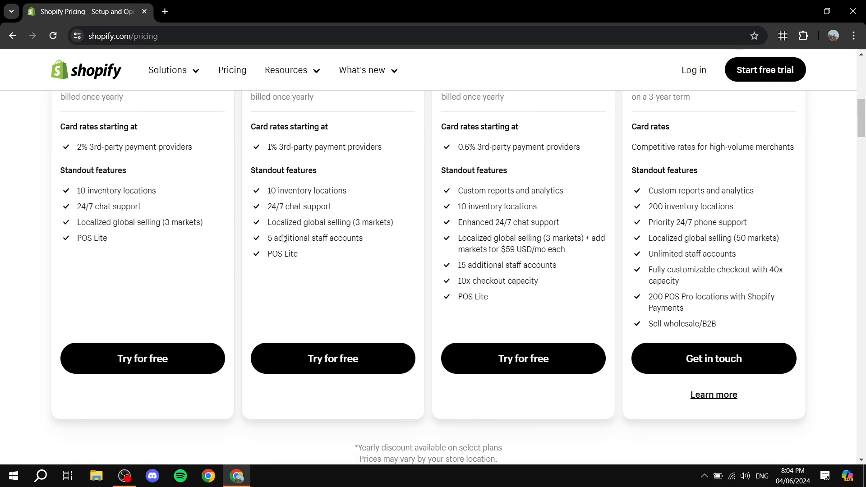
pyautogui.scroll(6, 280, 235)
pyautogui.moveTo(290, 210); pyautogui.dragTo(394, 208)
pyautogui.click(393, 209)
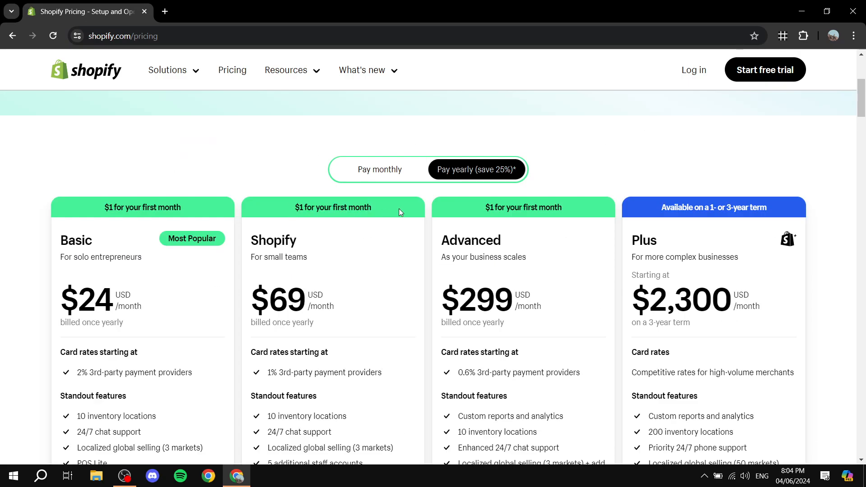
pyautogui.scroll(5, 406, 257)
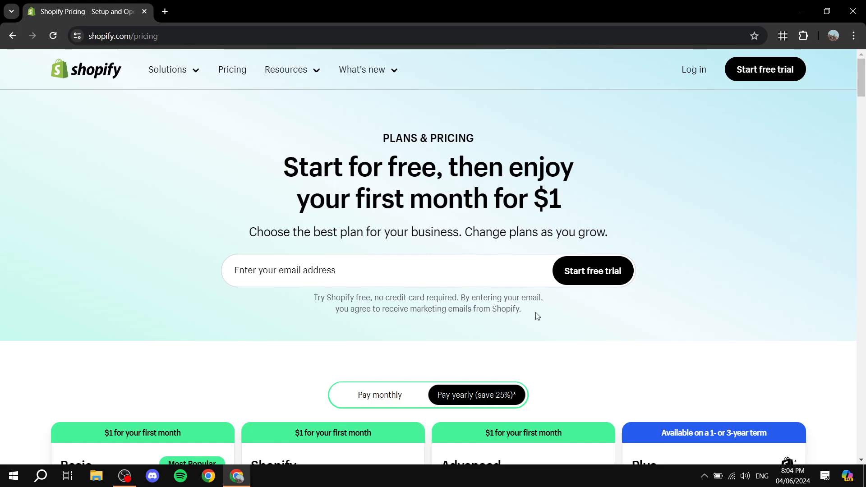
pyautogui.scroll(-9, 209, 309)
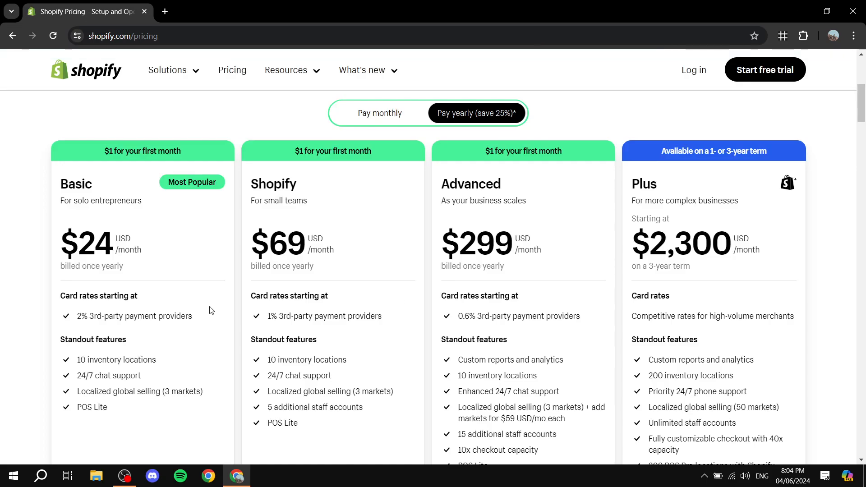
pyautogui.scroll(5, 392, 306)
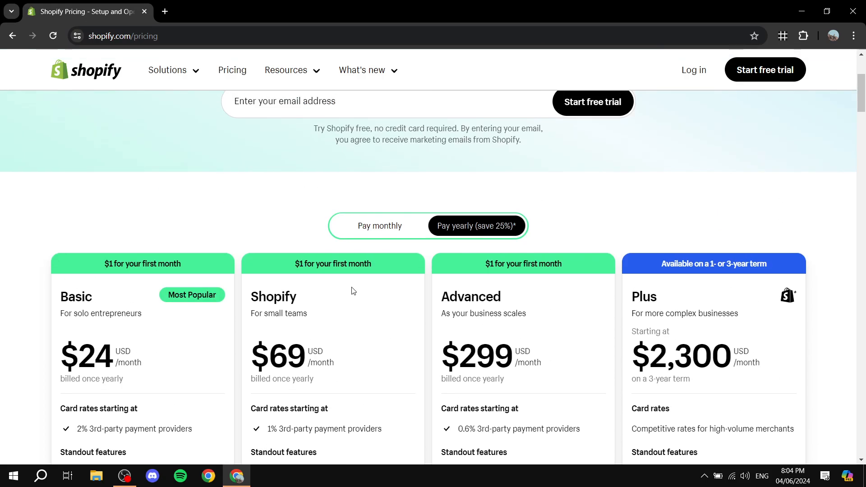
pyautogui.scroll(4, 653, 196)
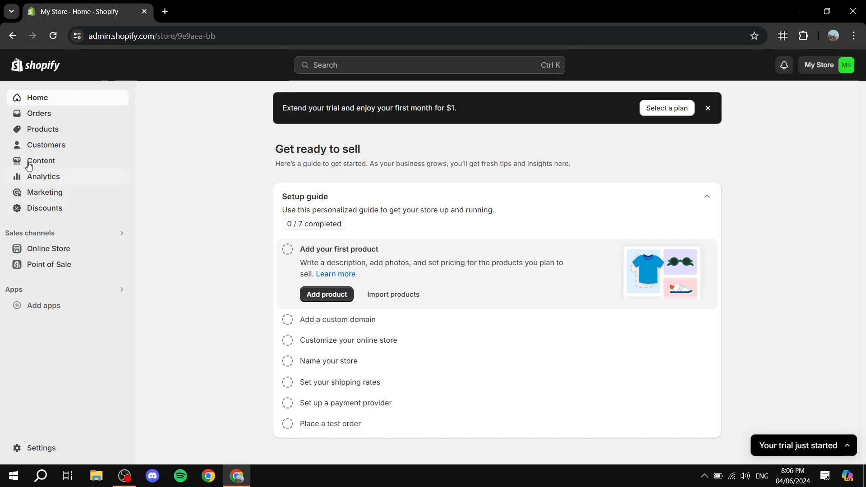
# - Install the default theme for the online store
pyautogui.click(49, 249)
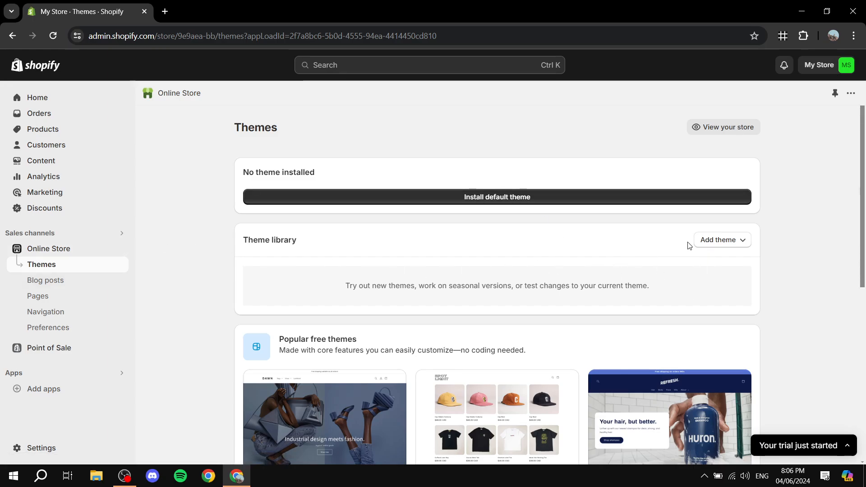
pyautogui.click(479, 201)
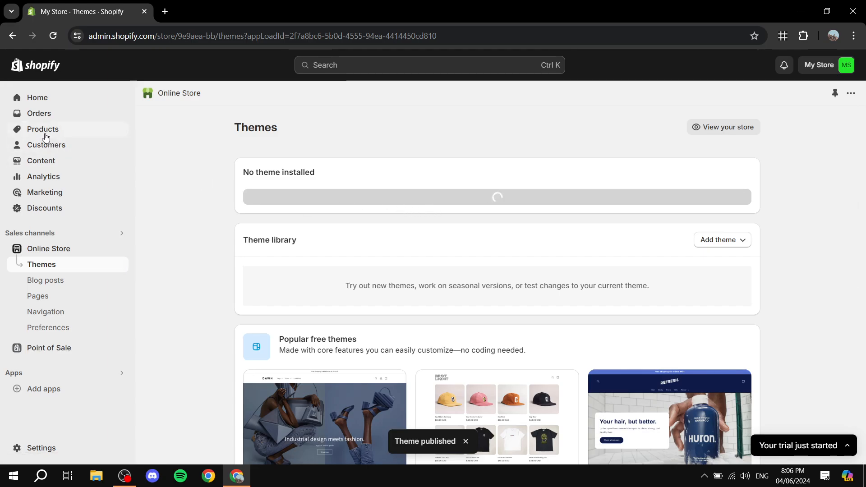
# - Start a new product in the store and title it "Math Tutoring"
pyautogui.click(27, 131)
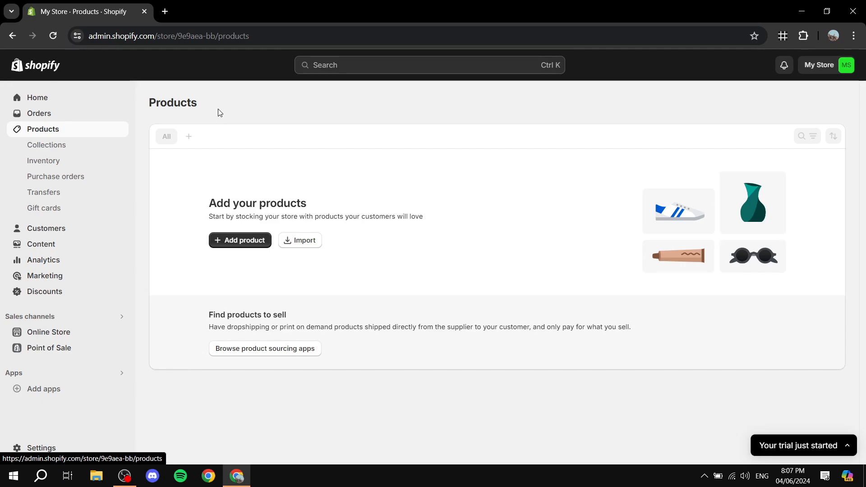
pyautogui.click(234, 242)
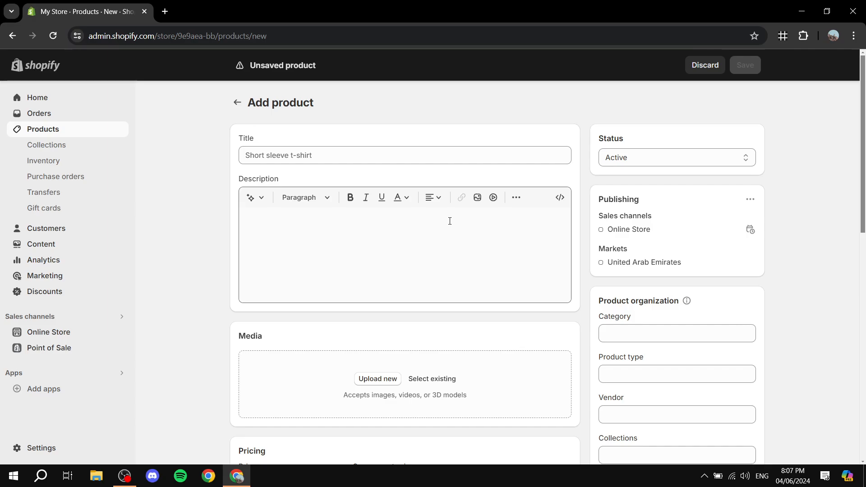
pyautogui.click(291, 151)
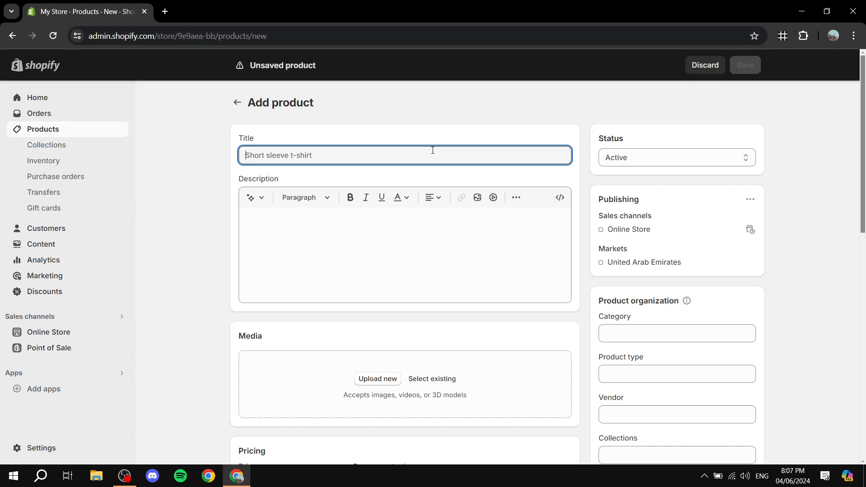
pyautogui.write('E')
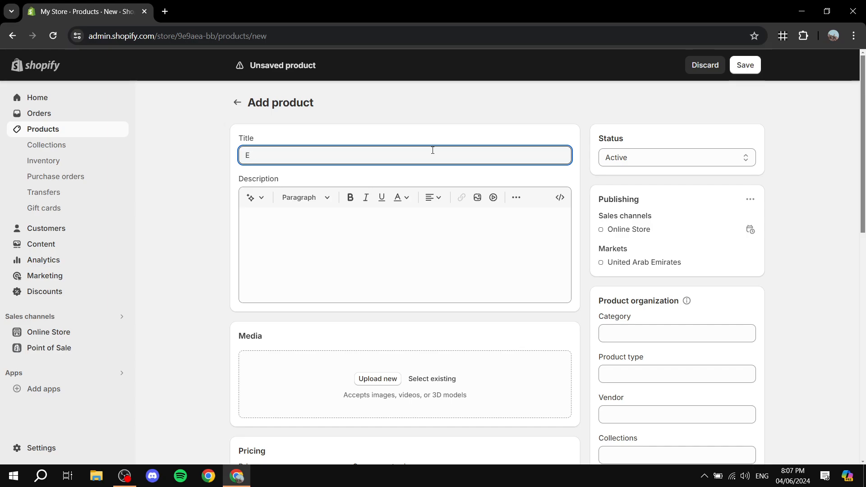
pyautogui.press('BackSpace')
pyautogui.write('Math Tutoring')
# - Enter "YOU ADD THE PROPER DESCRIPTION." as the product description and stay on the unsaved product page
pyautogui.click(441, 224)
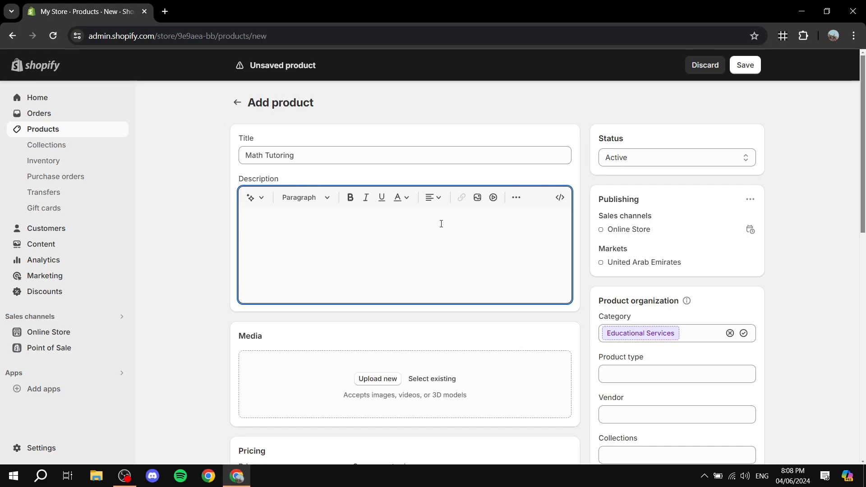
pyautogui.write('YOU ADD THE PROPER D')
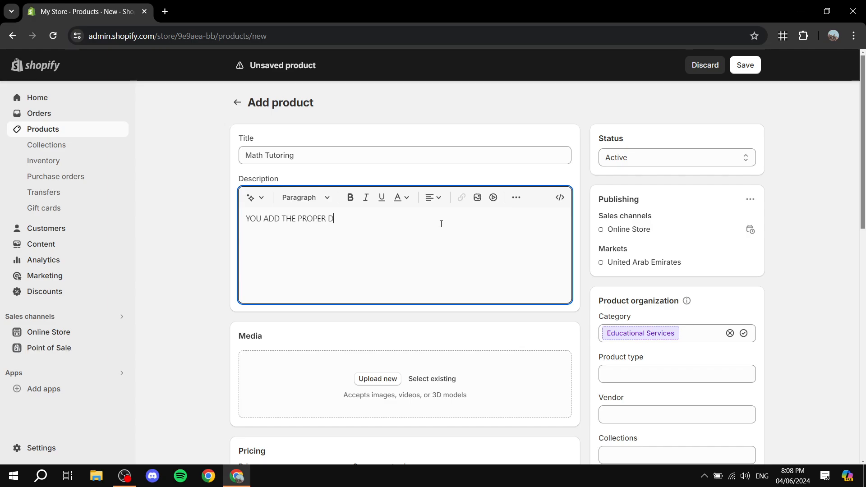
pyautogui.write('ESCRIPTION .')
pyautogui.click(125, 273)
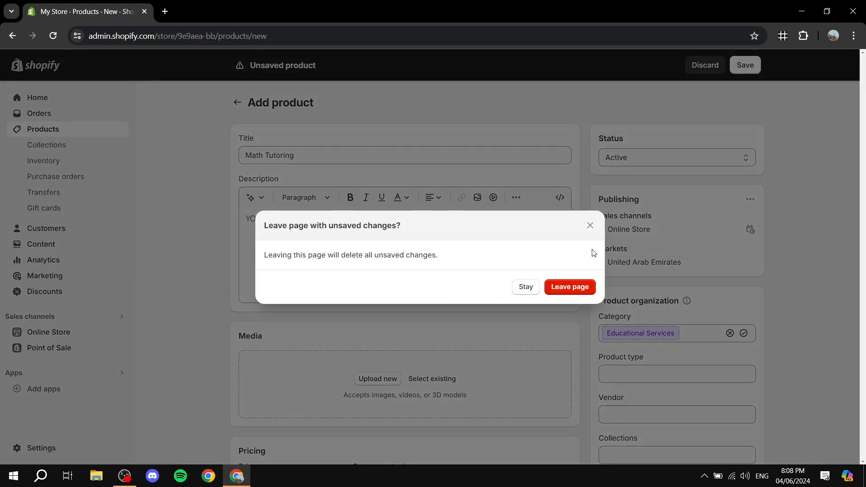
pyautogui.click(590, 226)
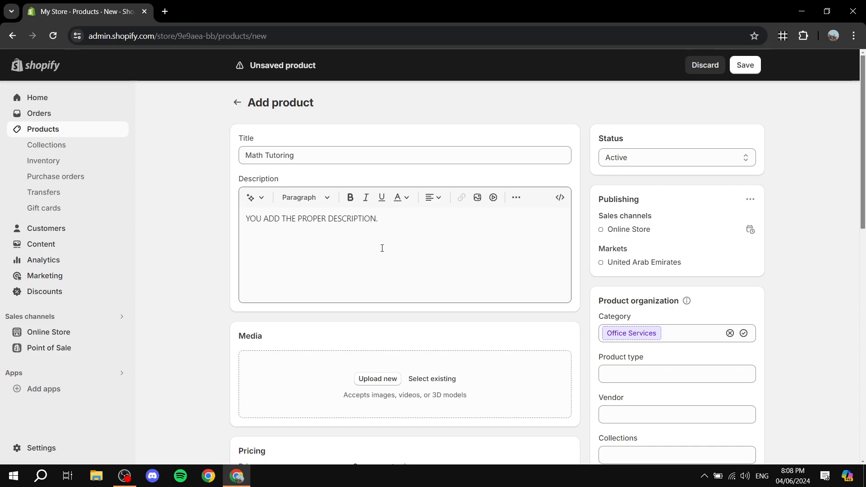
# - Set the product's price to AED 50.00 and turn off charging tax on it
pyautogui.scroll(-3, 383, 246)
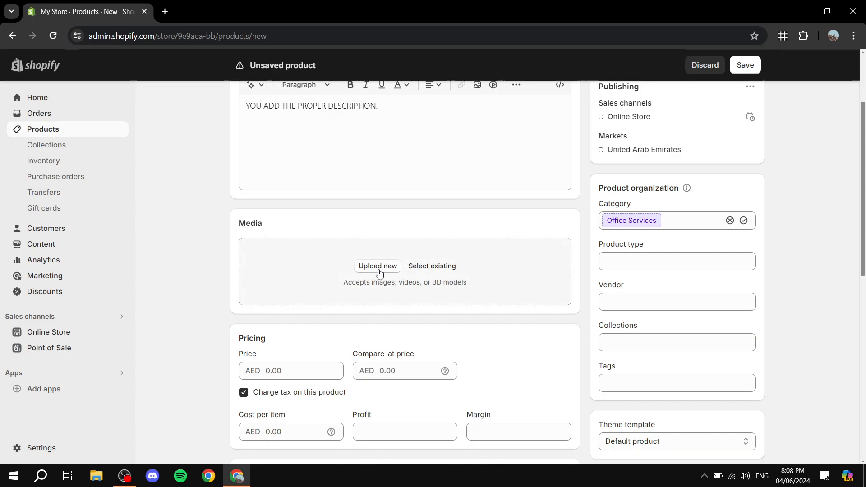
pyautogui.scroll(-4, 412, 249)
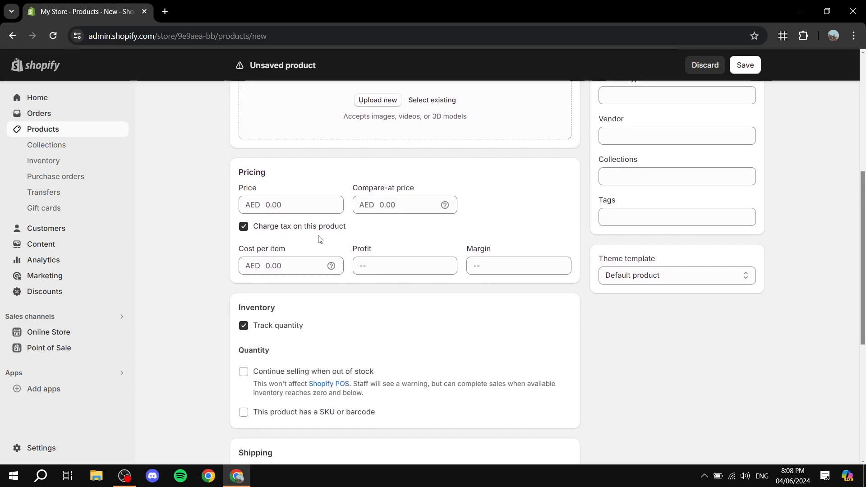
pyautogui.scroll(1, 318, 239)
pyautogui.click(300, 260)
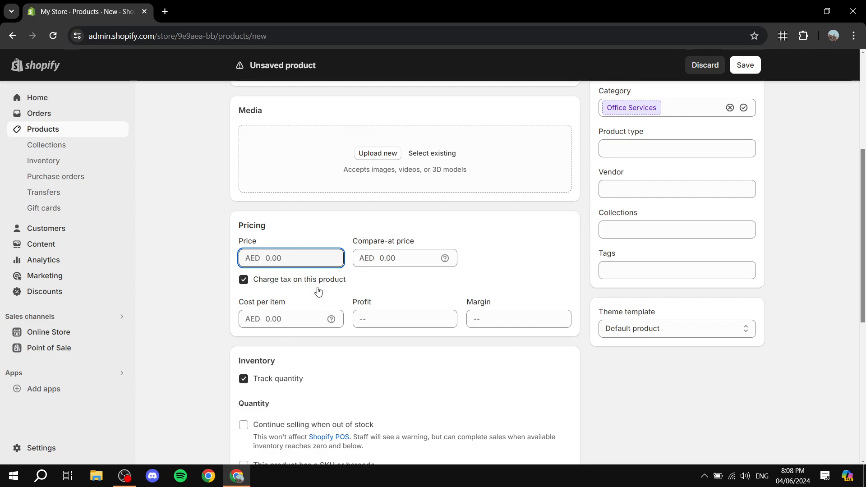
pyautogui.click(246, 260)
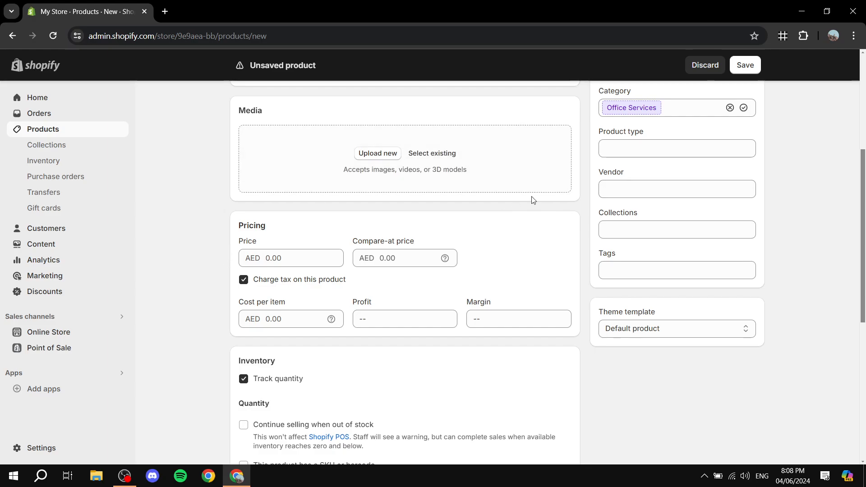
pyautogui.scroll(5, 533, 199)
pyautogui.scroll(-6, 439, 281)
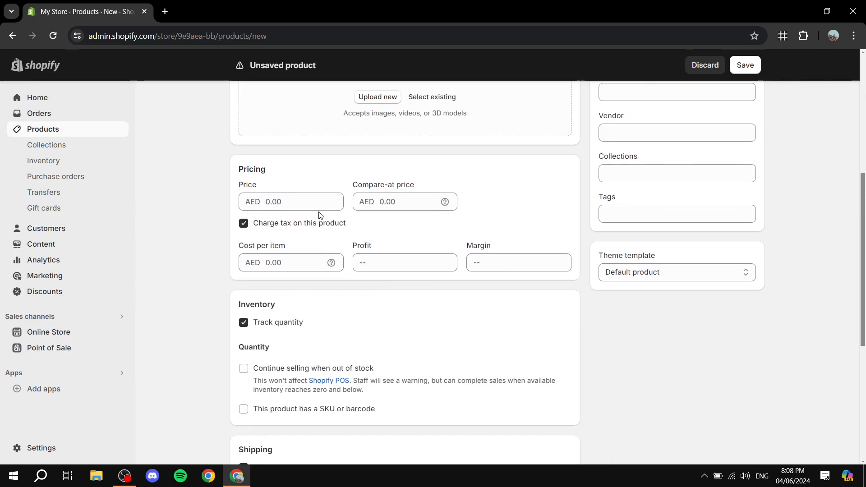
pyautogui.click(307, 201)
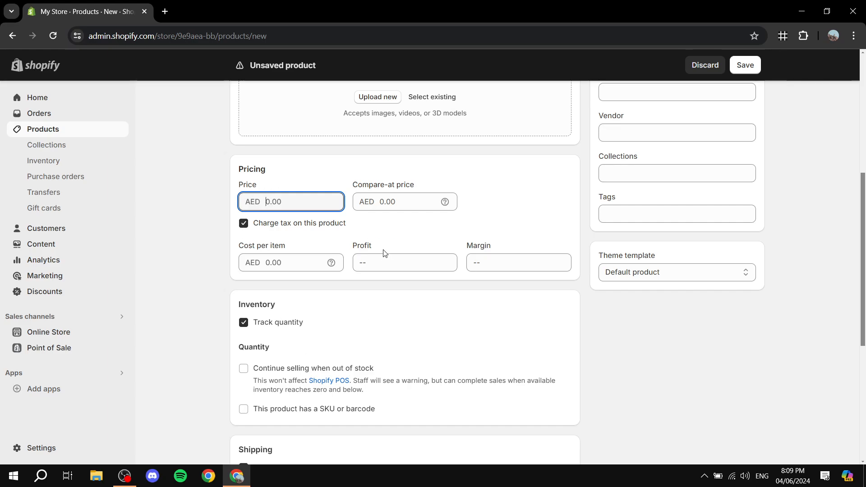
pyautogui.scroll(1, 384, 253)
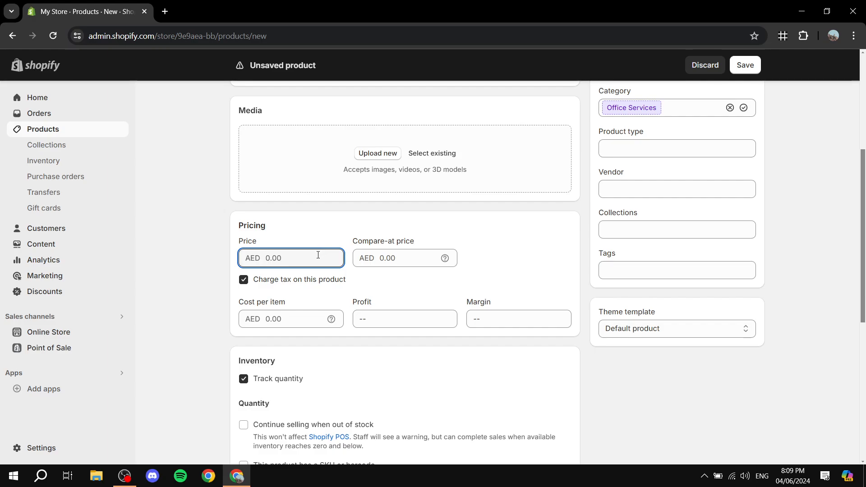
pyautogui.write('50')
pyautogui.click(230, 216)
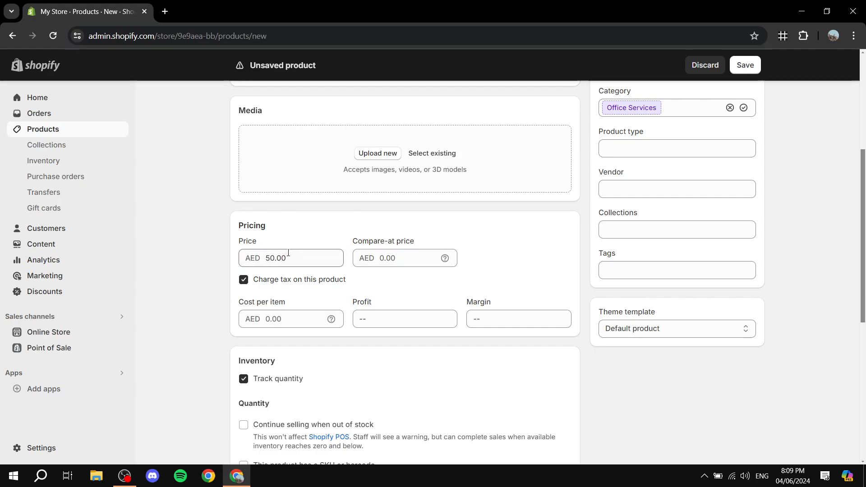
pyautogui.click(244, 280)
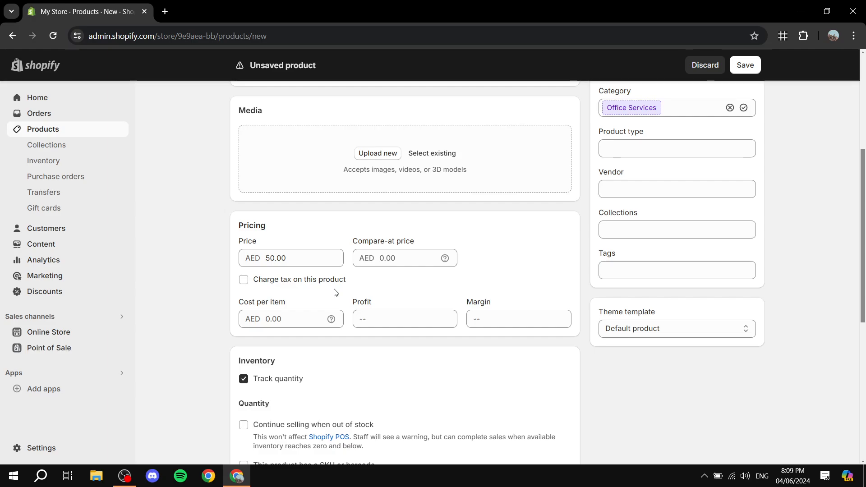
# - Turn off quantity tracking for the product and unmark it as a physical product
pyautogui.scroll(-3, 318, 292)
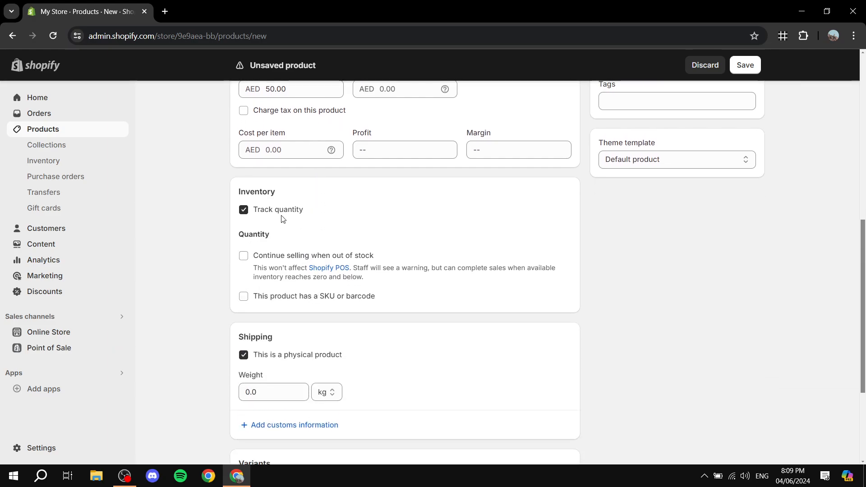
pyautogui.click(243, 213)
pyautogui.scroll(-1, 187, 248)
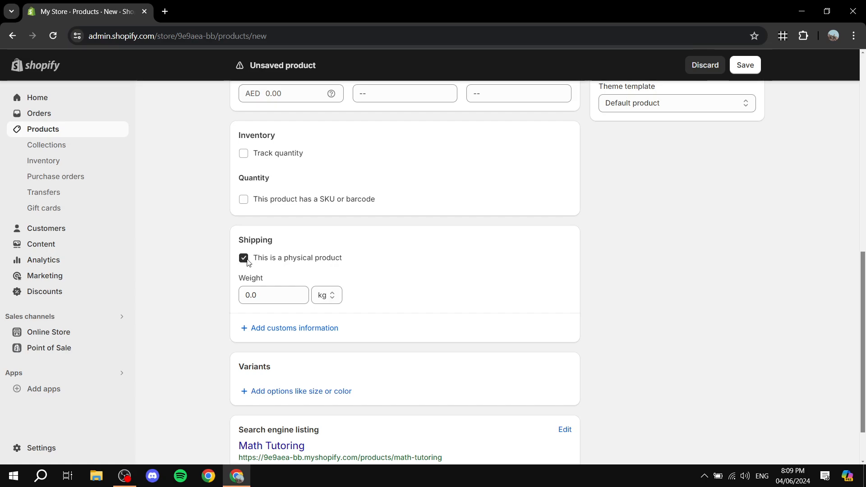
pyautogui.moveTo(270, 298); pyautogui.dragTo(202, 292)
pyautogui.click(202, 292)
pyautogui.click(243, 259)
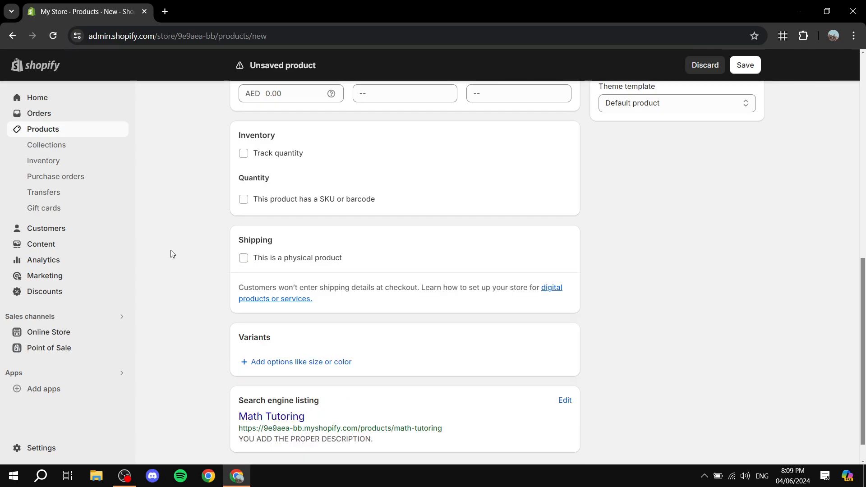
# - Add a product variant option named Style with "Example Variant 1" as its first value
pyautogui.scroll(-1, 428, 270)
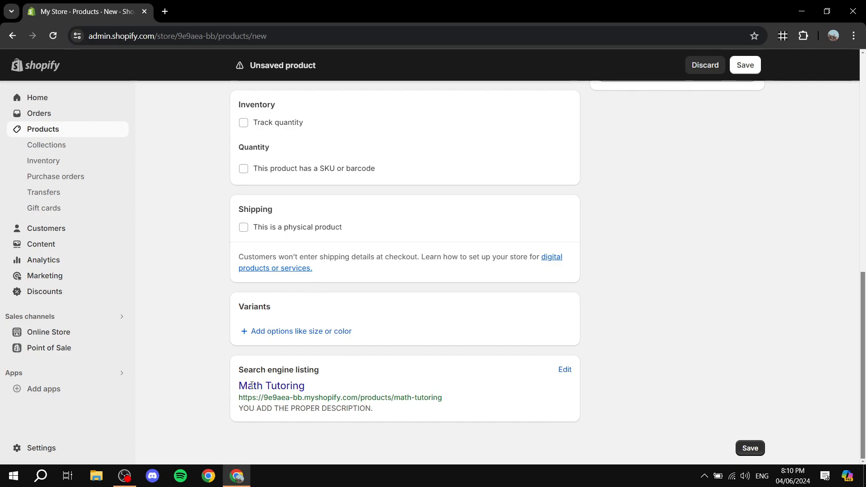
pyautogui.moveTo(243, 393); pyautogui.dragTo(364, 478)
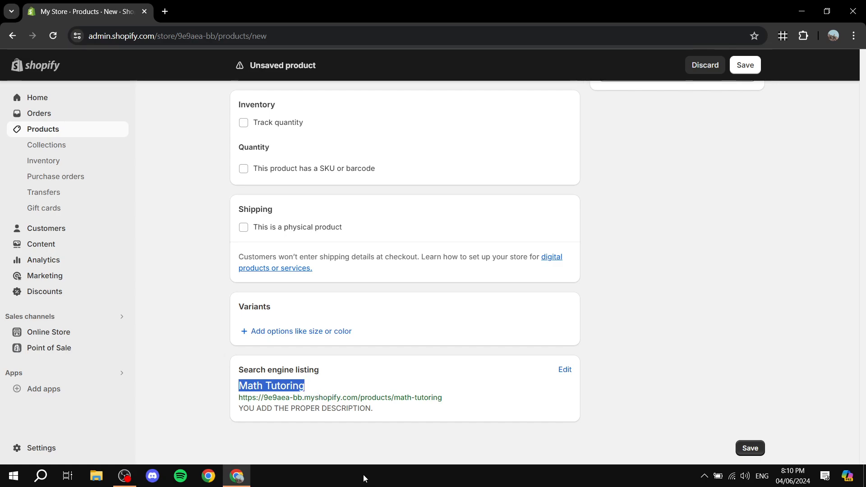
pyautogui.click(309, 334)
pyautogui.scroll(-1, 278, 398)
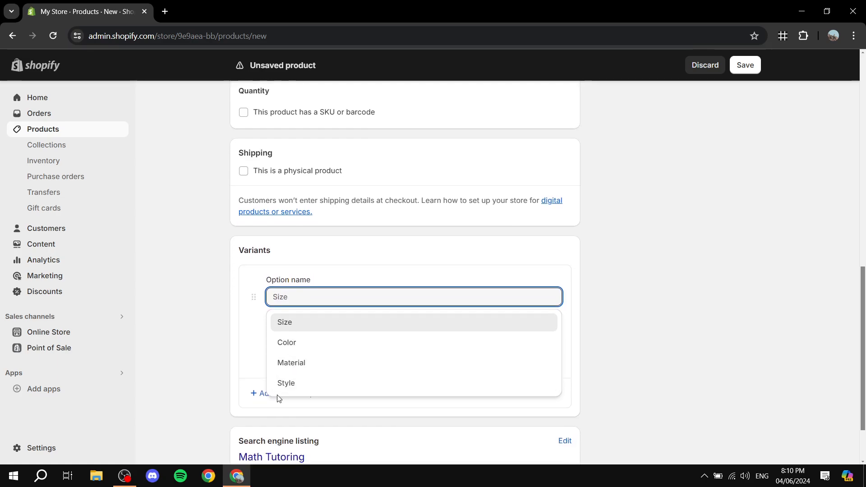
pyautogui.click(299, 387)
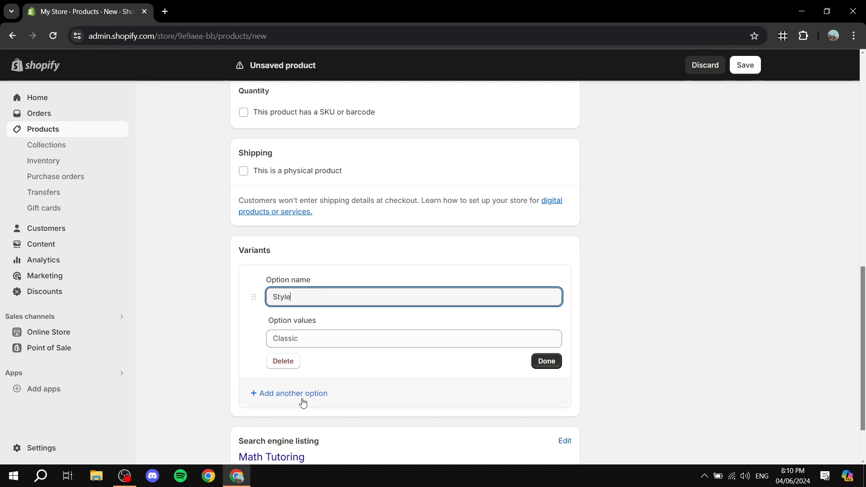
pyautogui.click(309, 336)
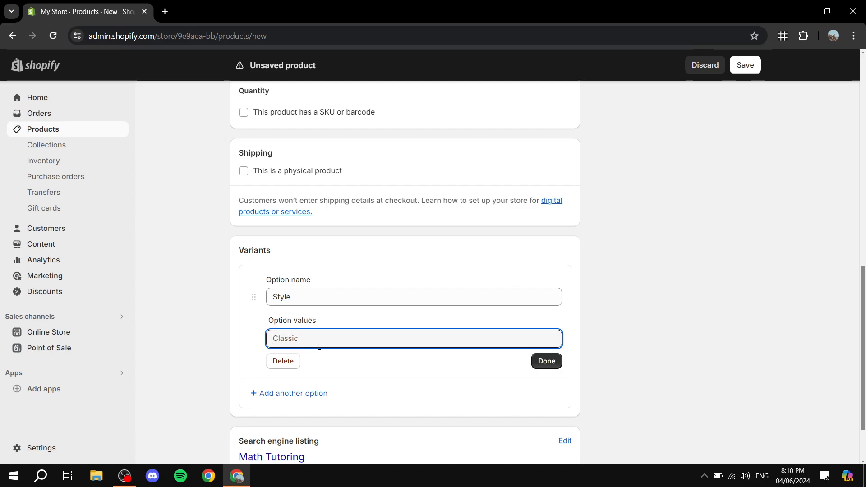
pyautogui.write('Example')
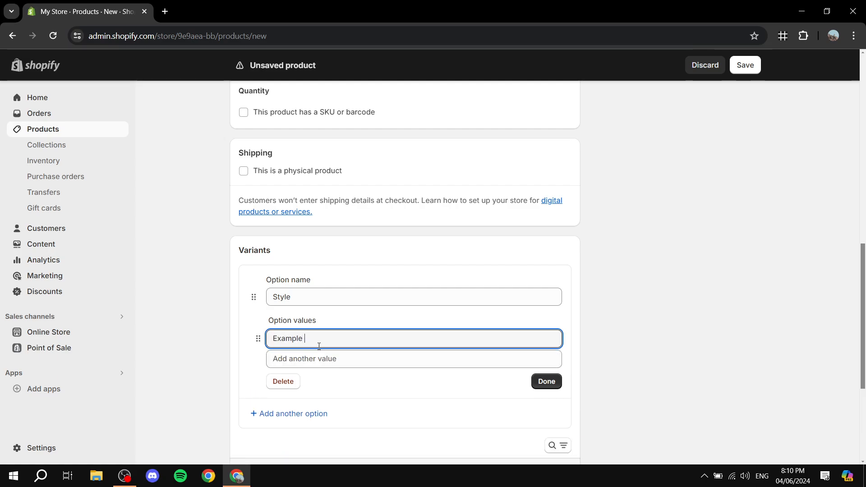
pyautogui.write(' Variant 1')
# - Copy the first Style option value into a second entry and change it to "Example Variant 2"
pyautogui.click(324, 357)
pyautogui.click(348, 338)
pyautogui.moveTo(348, 339); pyautogui.dragTo(166, 359)
pyautogui.hotkey('ctrl', 'c')
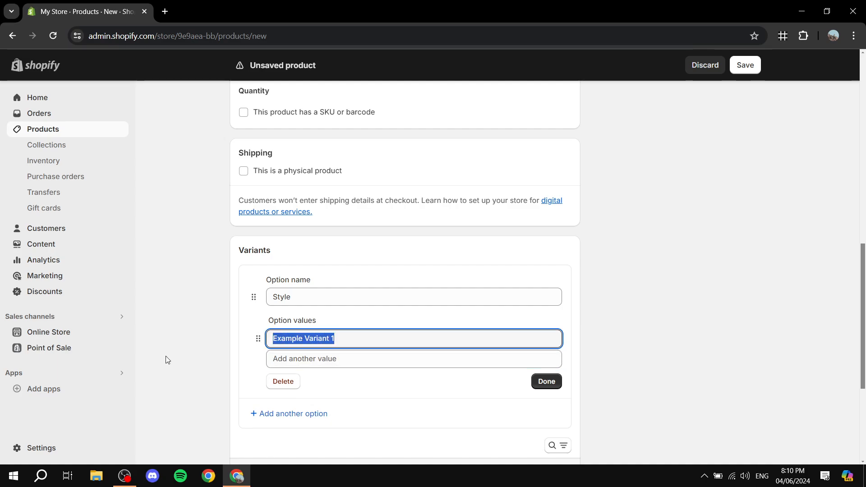
pyautogui.click(315, 359)
pyautogui.hotkey('ctrl', 'v')
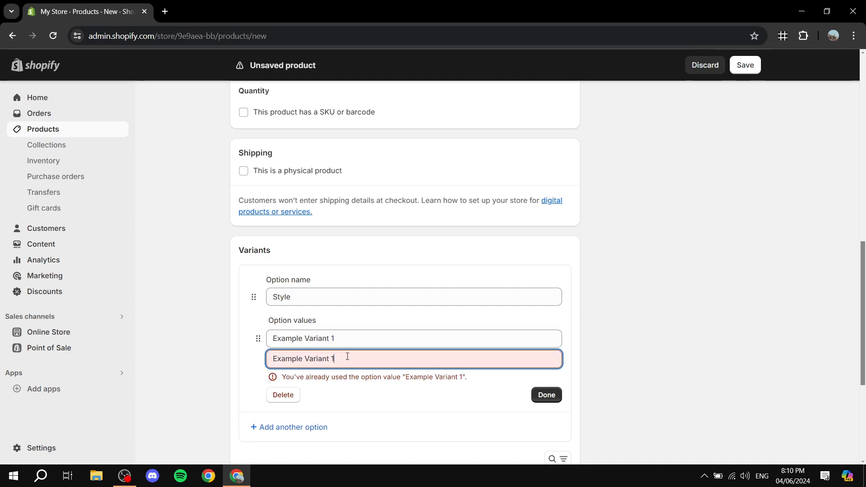
pyautogui.press('BackSpace')
pyautogui.write('2')
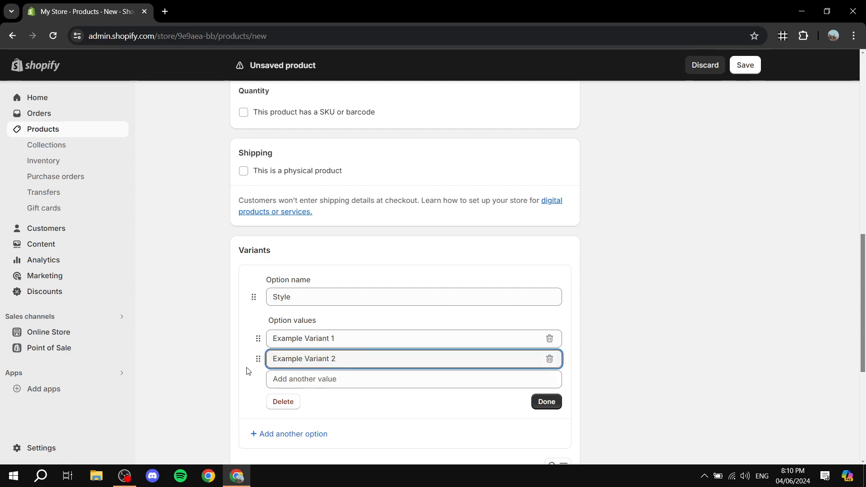
# - Add "Example Variant 3" as the third Style value and finish editing the option
pyautogui.click(352, 381)
pyautogui.hotkey('ctrl', 'v')
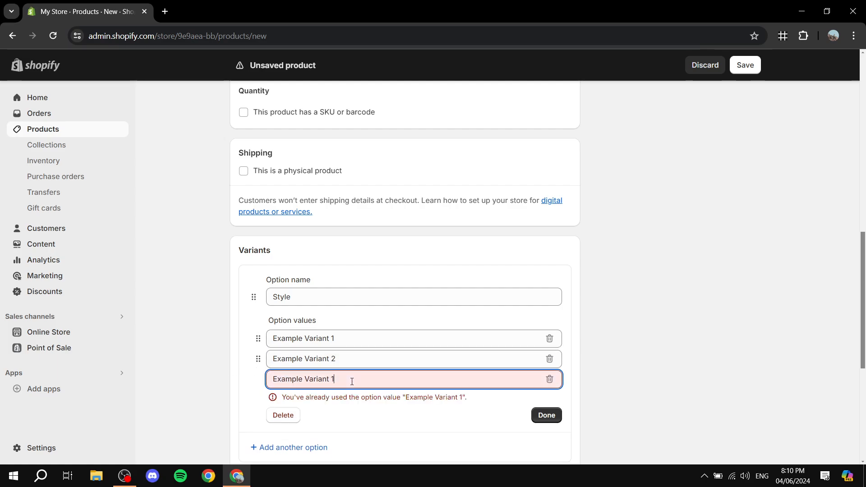
pyautogui.press('BackSpace')
pyautogui.write('3')
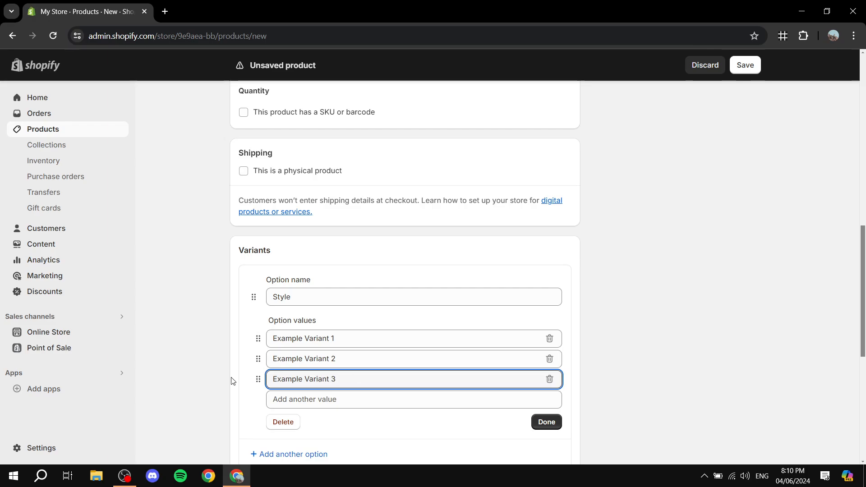
pyautogui.scroll(-7, 337, 381)
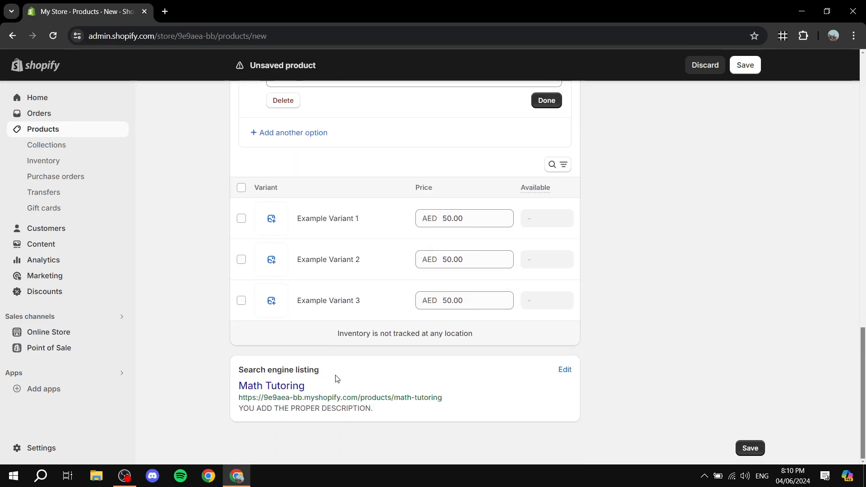
pyautogui.scroll(4, 370, 346)
pyautogui.scroll(3, 369, 347)
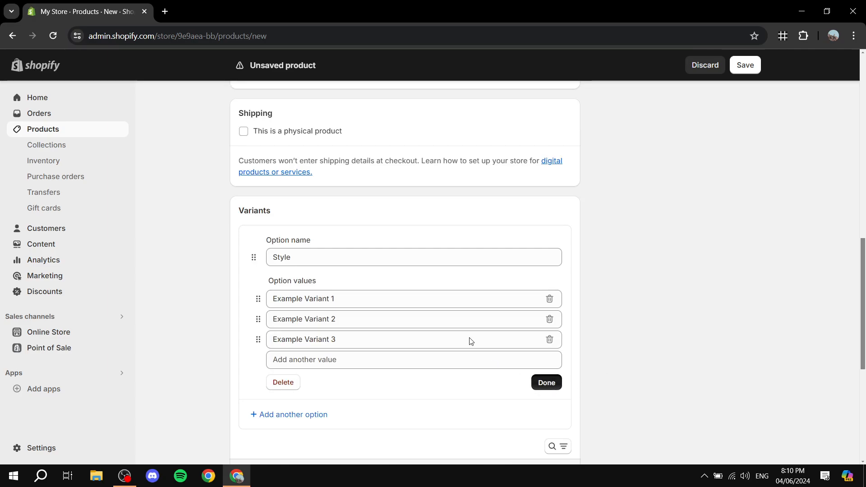
pyautogui.click(547, 381)
# - Set the price of Example Variant 1 to AED 70.00 and of Example Variant 2 to AED 40.00
pyautogui.scroll(-3, 561, 264)
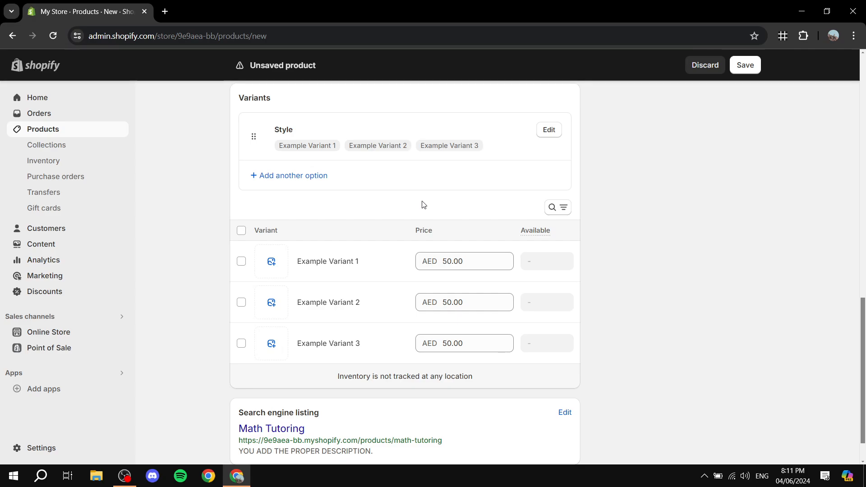
pyautogui.scroll(-1, 423, 205)
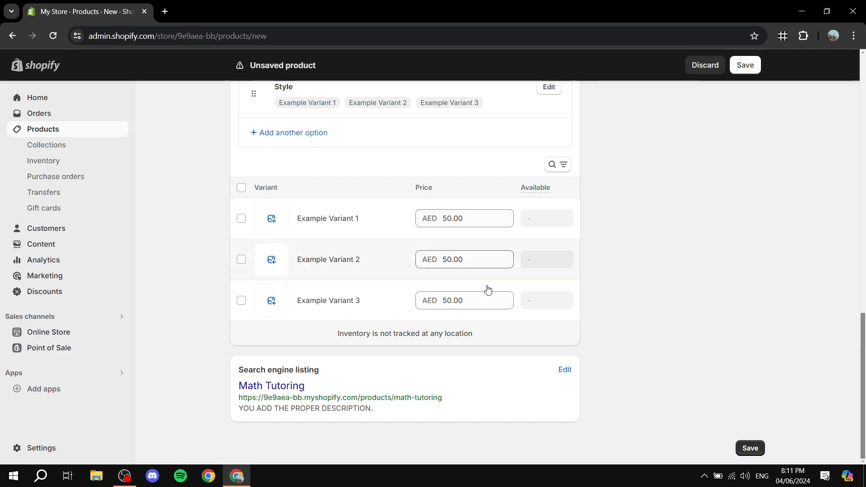
pyautogui.click(492, 221)
pyautogui.write('70')
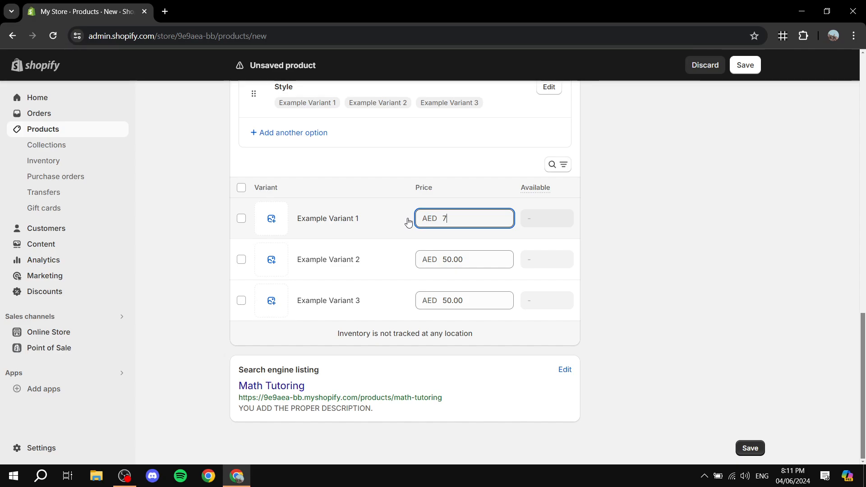
pyautogui.click(589, 227)
pyautogui.click(487, 256)
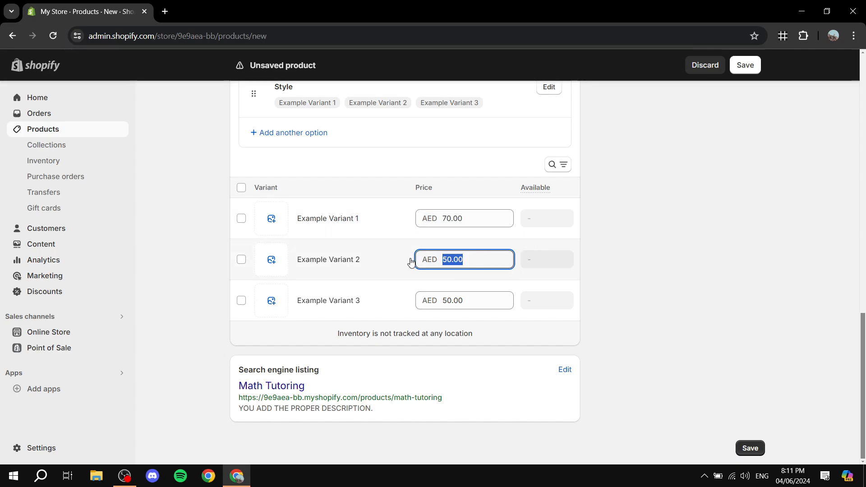
pyautogui.write('40')
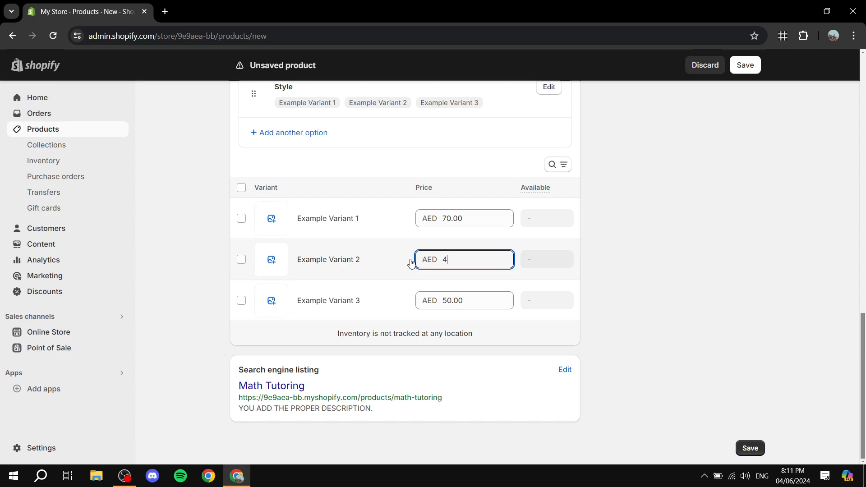
pyautogui.click(634, 267)
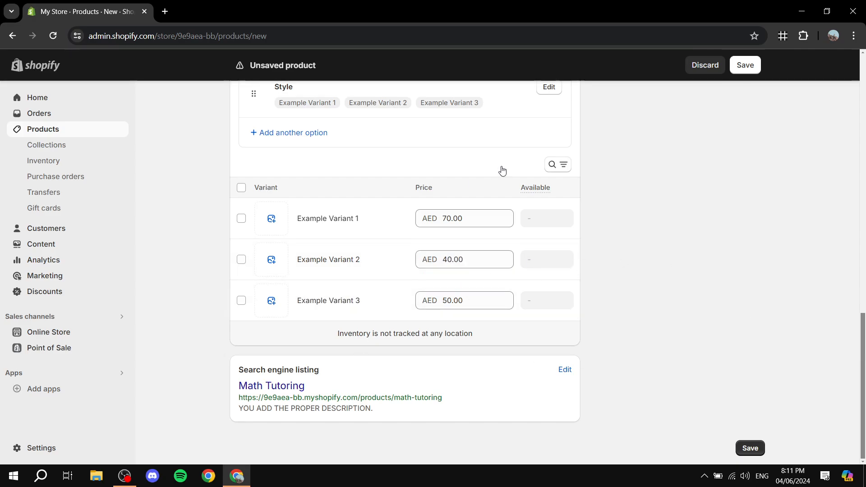
# - Review the product details, save the Math Tutoring product and collapse the trial notice
pyautogui.scroll(1, 391, 258)
pyautogui.scroll(10, 388, 262)
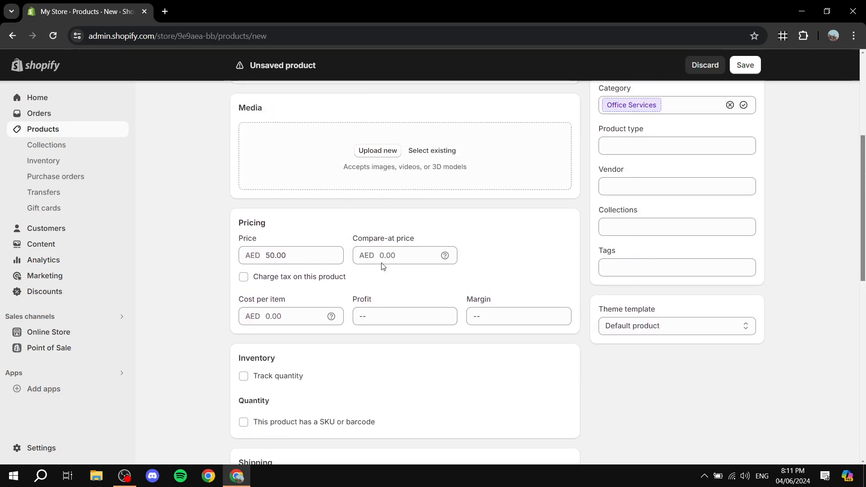
pyautogui.scroll(5, 549, 311)
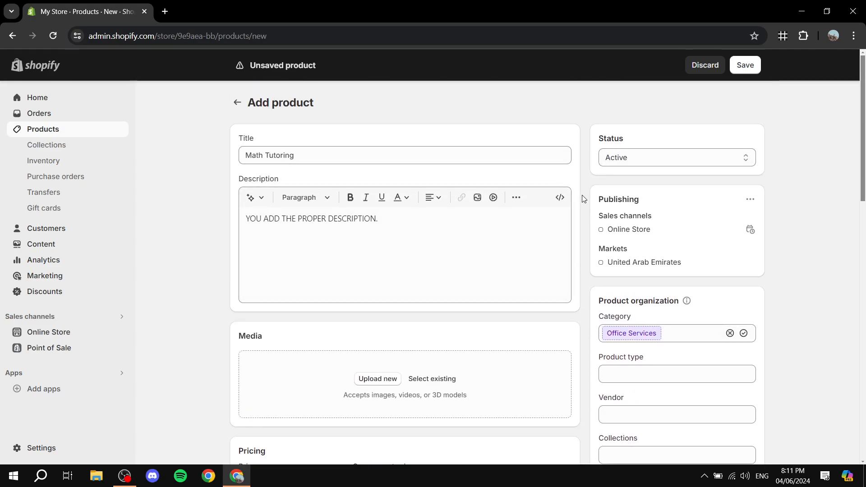
pyautogui.scroll(-15, 532, 207)
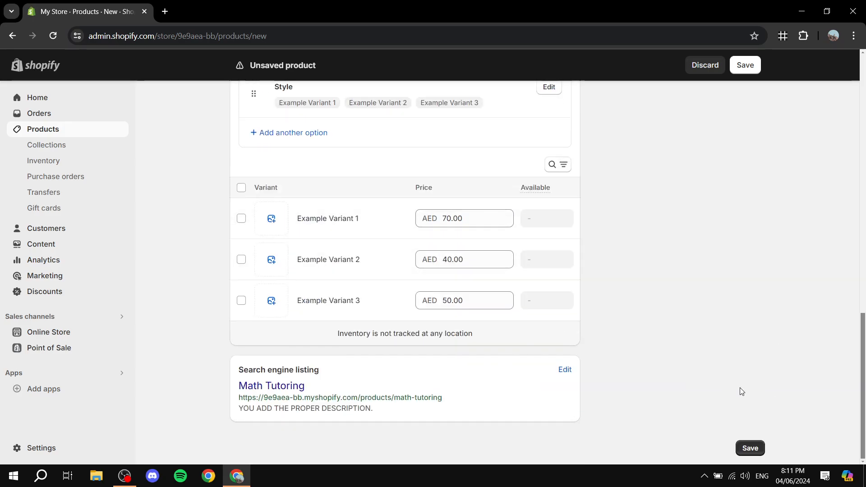
pyautogui.click(751, 449)
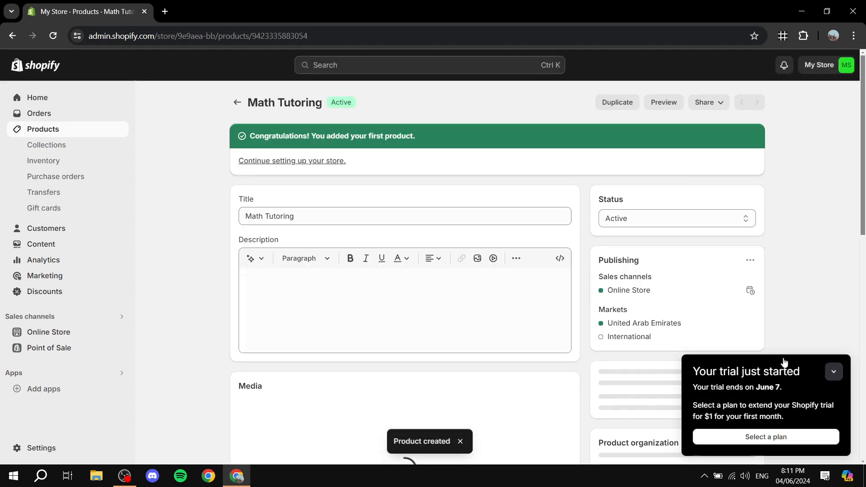
pyautogui.click(833, 372)
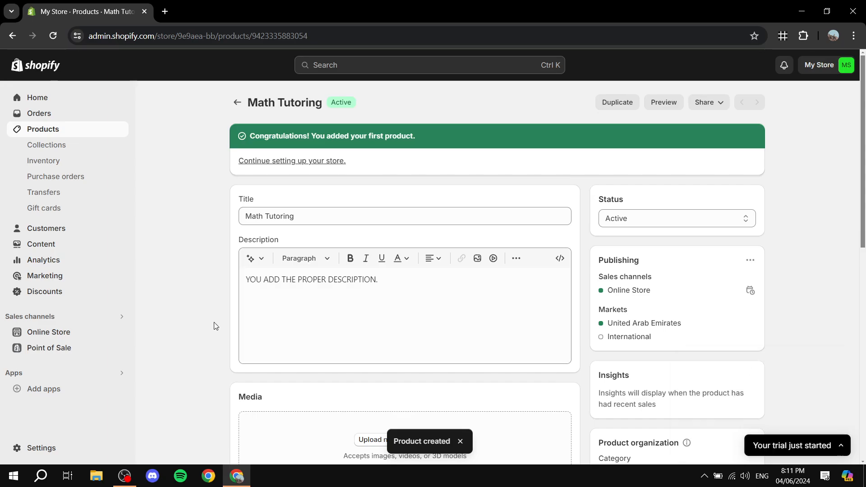
# - Open the online store's current Dawn theme in the theme editor
pyautogui.click(63, 334)
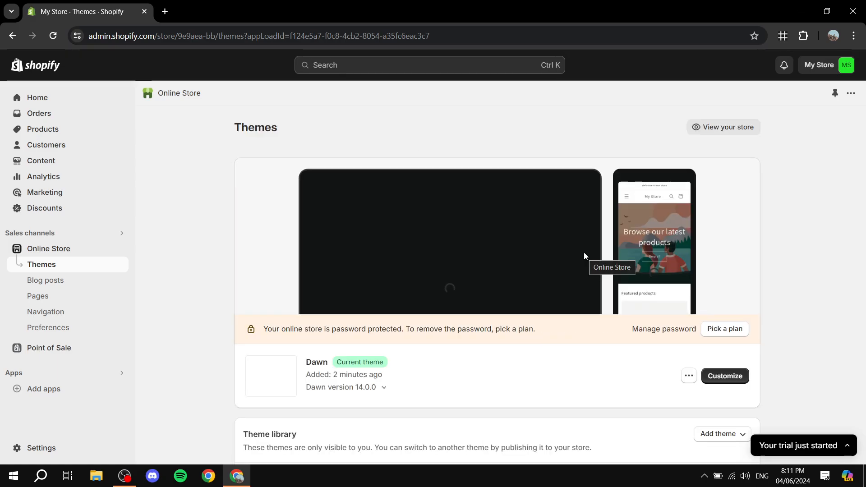
pyautogui.moveTo(305, 367); pyautogui.dragTo(456, 367)
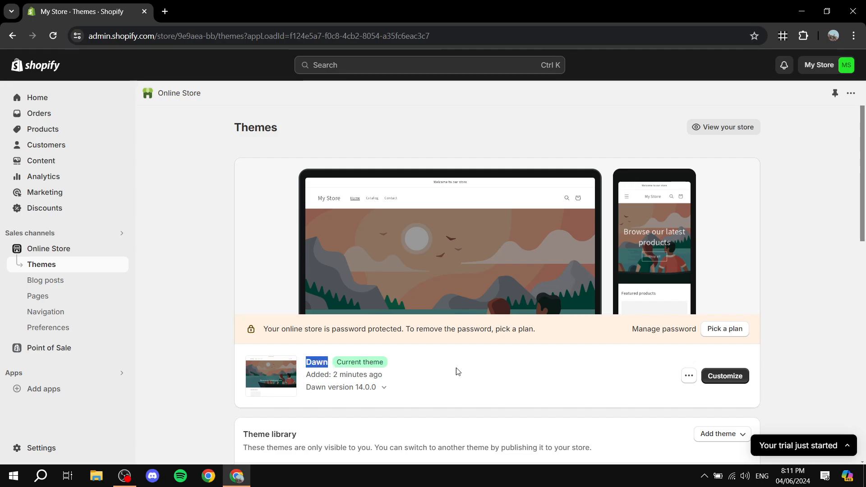
pyautogui.click(457, 371)
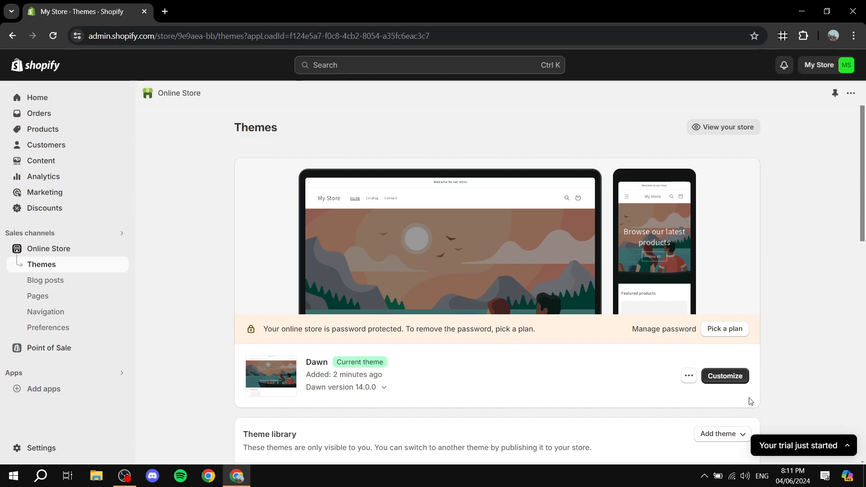
pyautogui.click(726, 378)
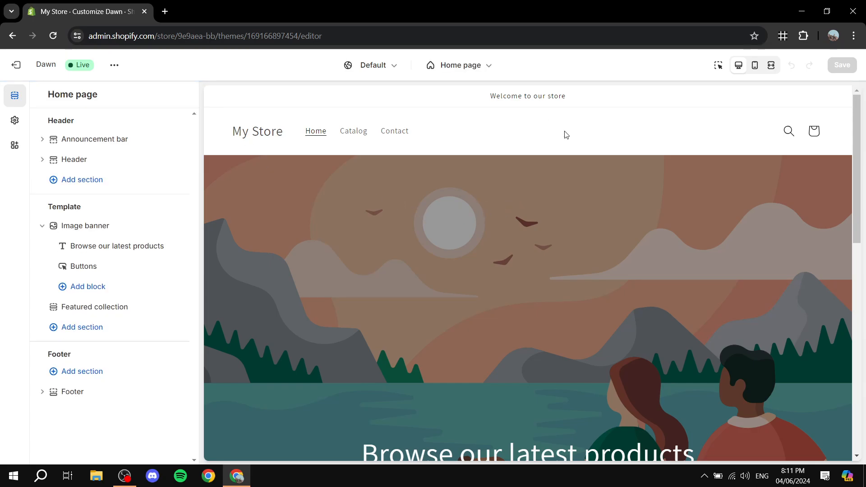
# - Preview the Math Tutoring product page from the home page's featured products and select Example Variant 2 there
pyautogui.scroll(-1, 405, 222)
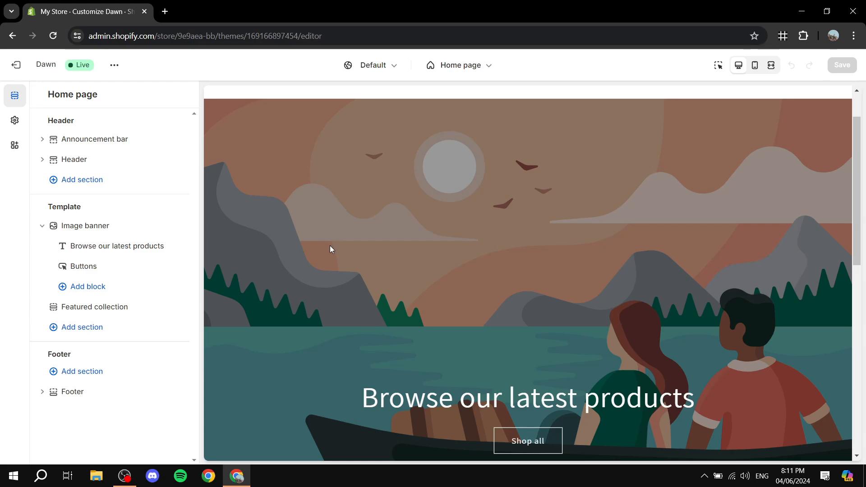
pyautogui.scroll(-8, 331, 249)
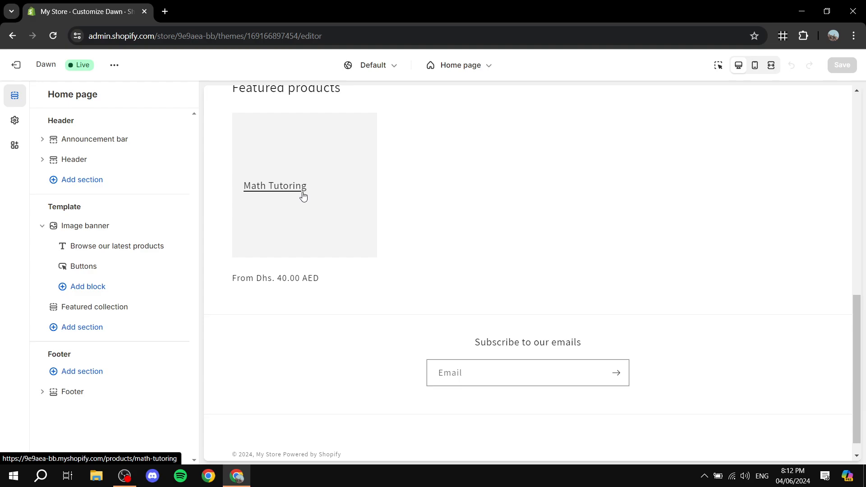
pyautogui.scroll(1, 289, 180)
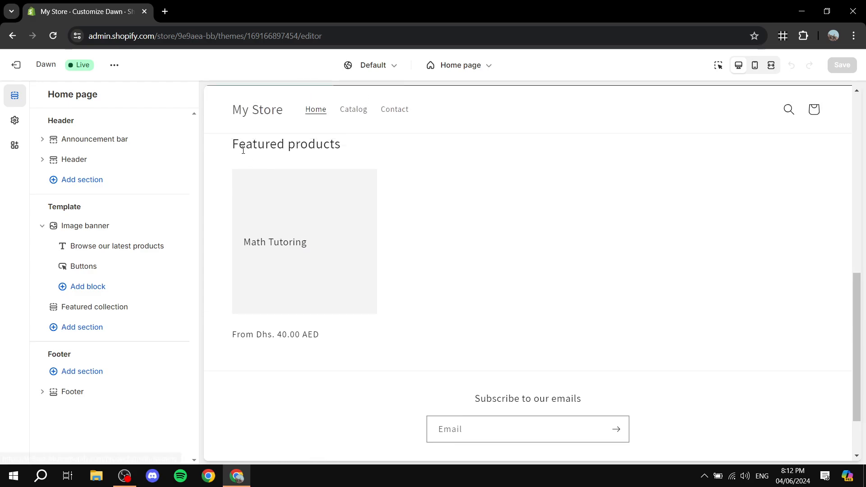
pyautogui.moveTo(243, 150); pyautogui.dragTo(380, 150)
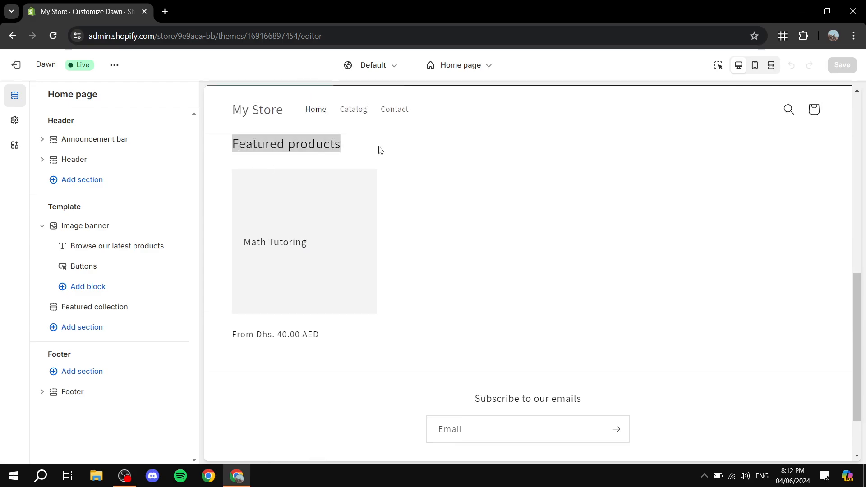
pyautogui.click(477, 128)
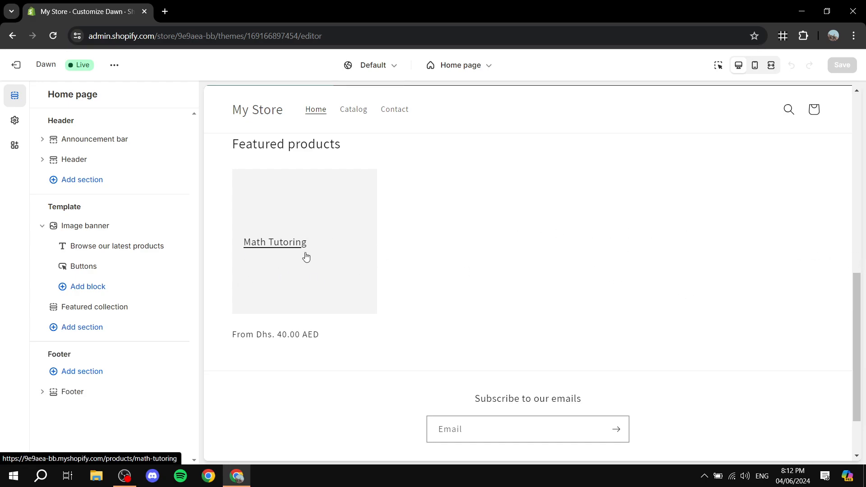
pyautogui.click(284, 226)
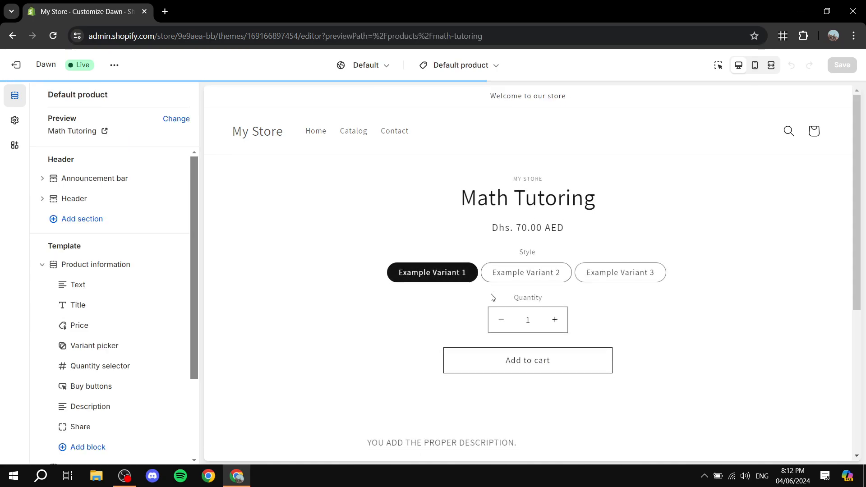
pyautogui.click(548, 276)
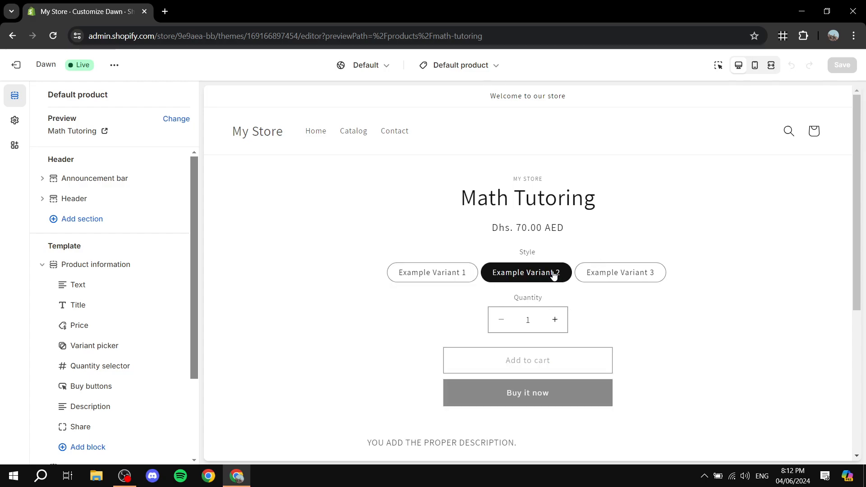
# - Preview Example Variant 3 on the Math Tutoring product page, then exit the theme editor and collapse the trial notice
pyautogui.click(623, 276)
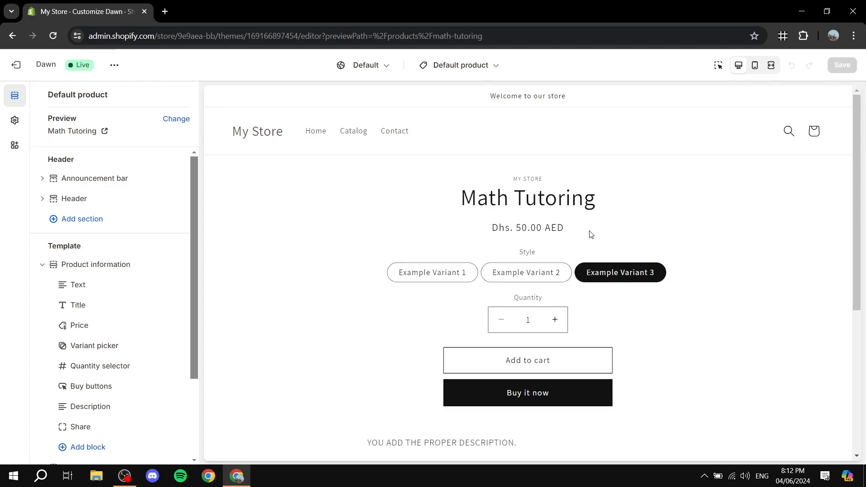
pyautogui.scroll(-5, 744, 283)
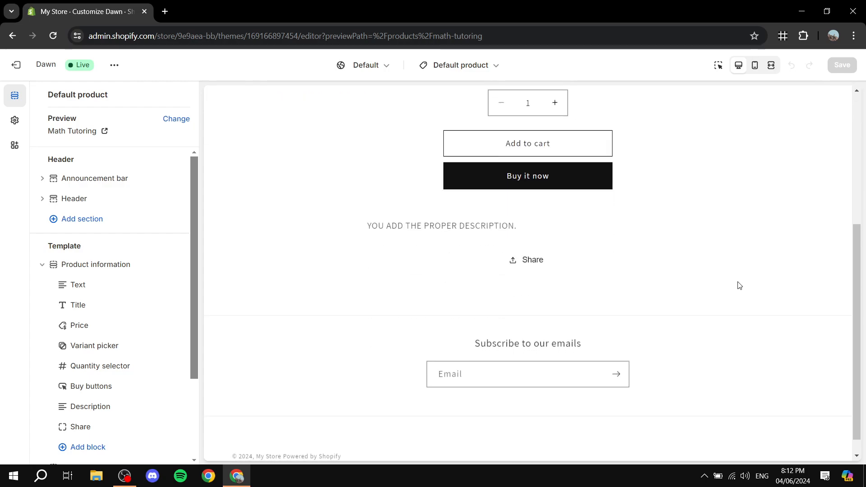
pyautogui.scroll(4, 737, 284)
pyautogui.scroll(1, 735, 280)
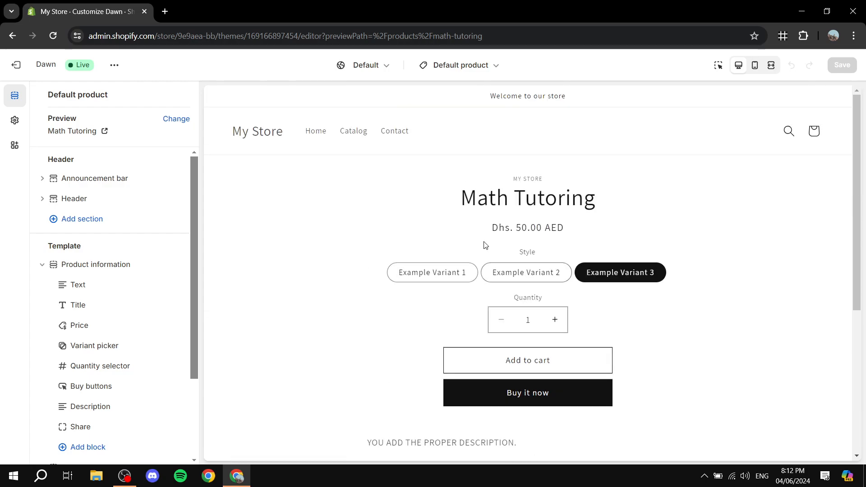
pyautogui.click(12, 65)
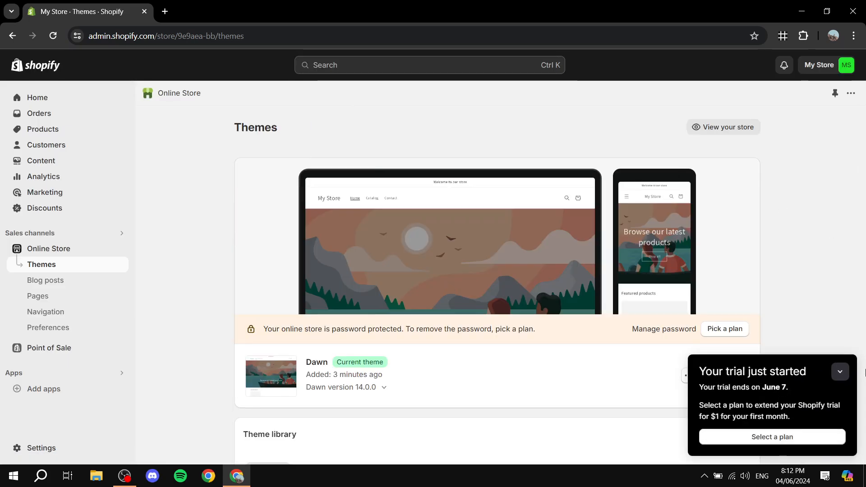
pyautogui.click(840, 372)
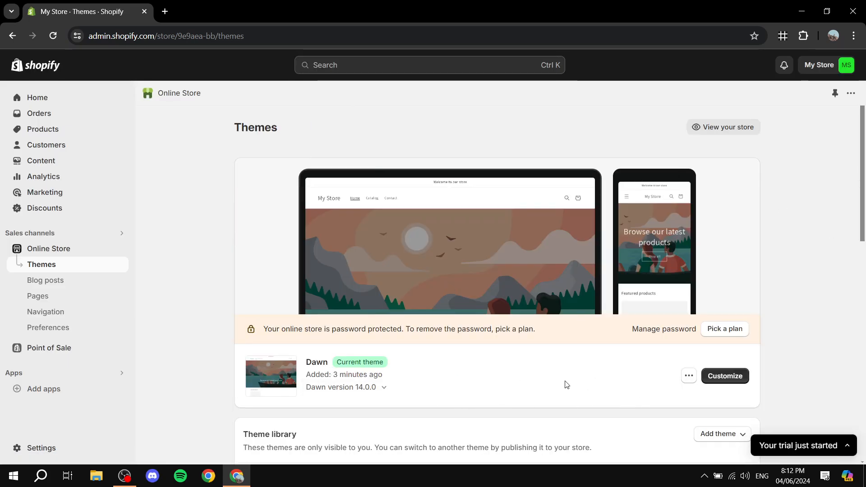
# - Go to the Shopify App Store from the admin's app suggestions and browse the apps found for "Bookings"
pyautogui.click(45, 389)
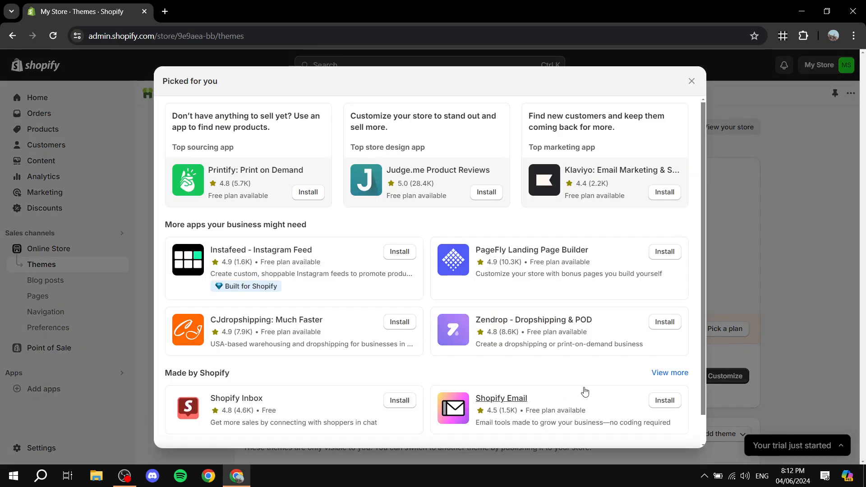
pyautogui.scroll(-1, 540, 385)
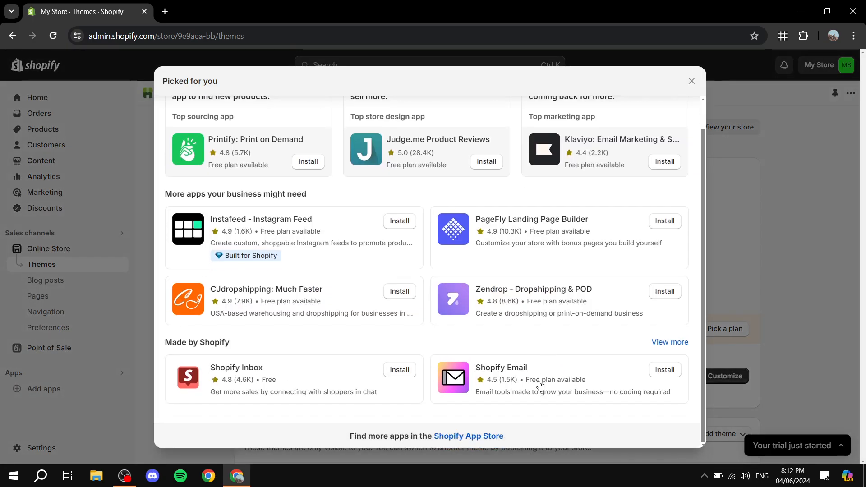
pyautogui.click(473, 438)
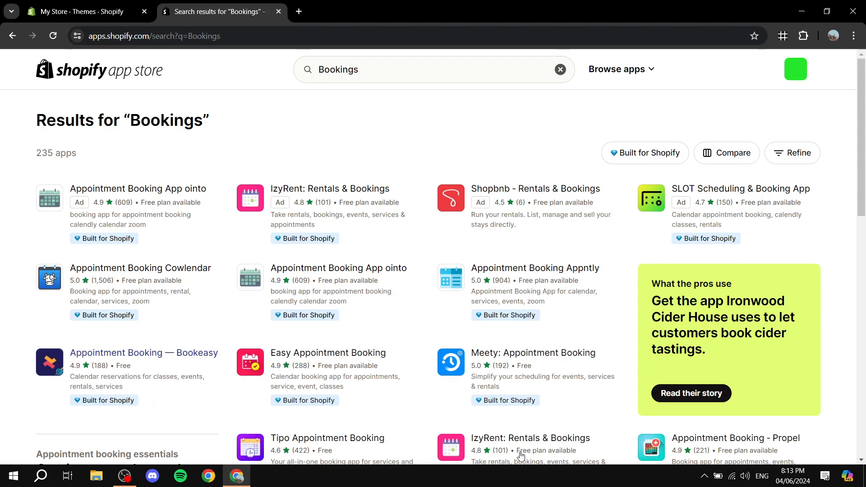
pyautogui.scroll(-3, 321, 366)
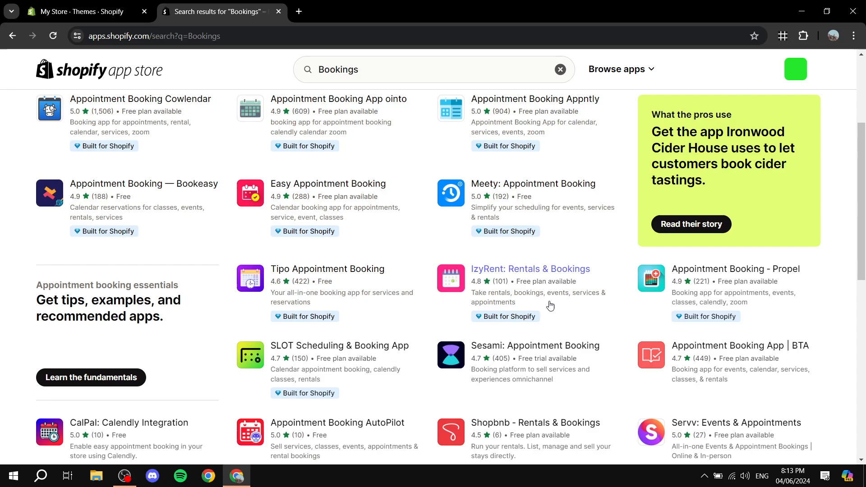
pyautogui.scroll(4, 496, 333)
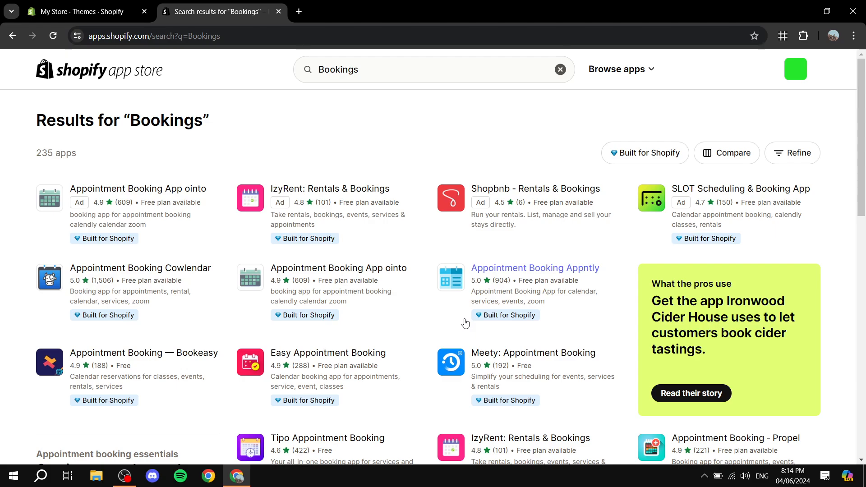
# - Return to the store admin's Themes page and close the app suggestions
pyautogui.click(78, 4)
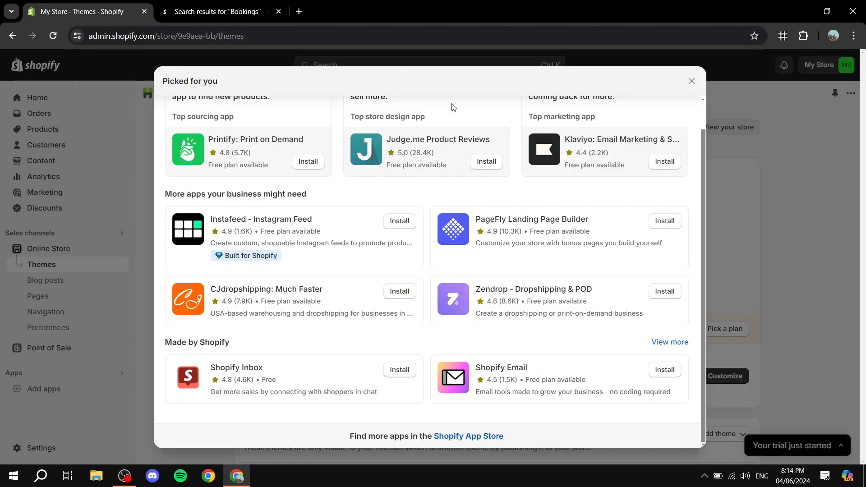
pyautogui.click(692, 81)
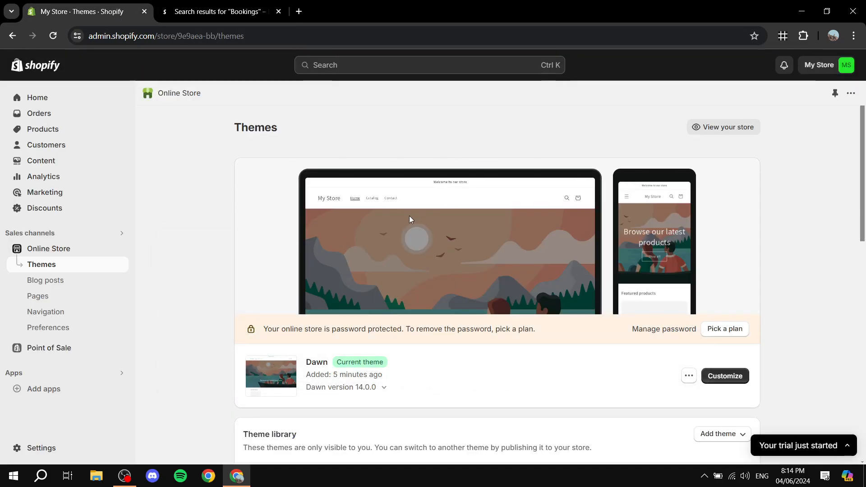